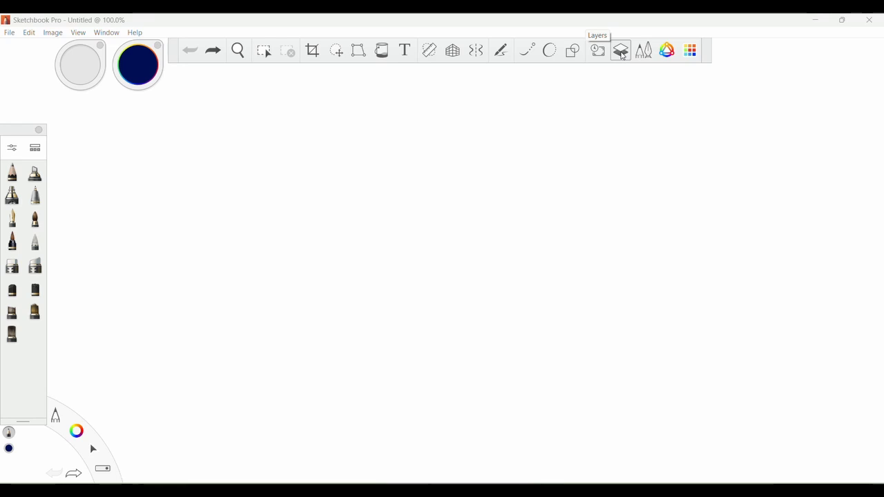
# Hide the Background layer and sketch a blue pencil smiley face on Layer1.
pyautogui.click(621, 50)
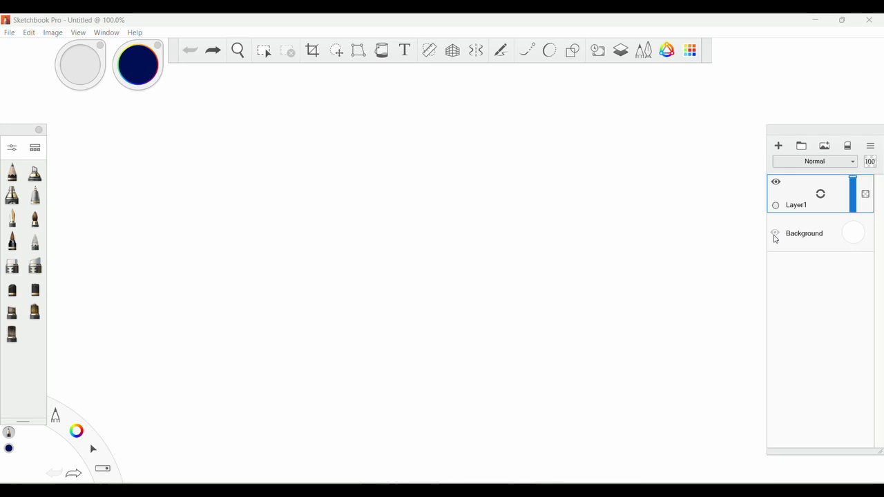
pyautogui.click(774, 233)
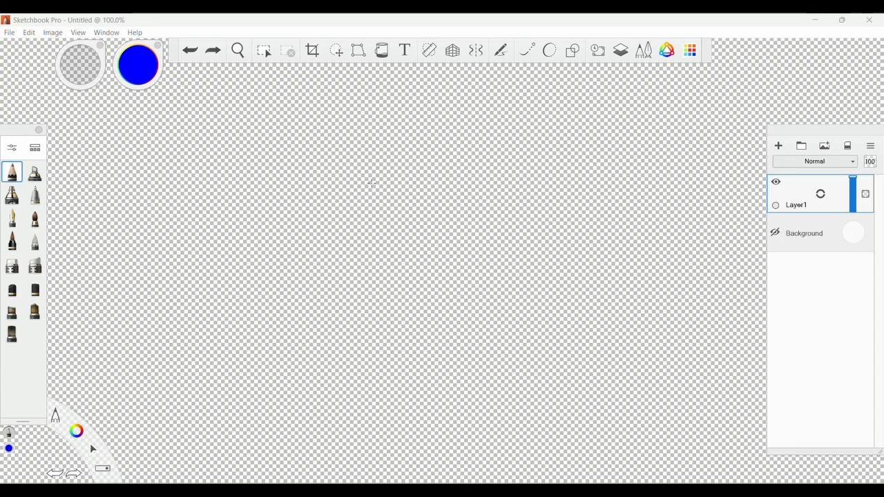
pyautogui.moveTo(366, 179)
pyautogui.mouseDown()
pyautogui.moveTo(361, 215)
pyautogui.moveTo(417, 236)
pyautogui.moveTo(448, 169)
pyautogui.moveTo(383, 157)
pyautogui.moveTo(372, 212)
pyautogui.moveTo(429, 222)
pyautogui.moveTo(419, 145)
pyautogui.moveTo(422, 230)
pyautogui.moveTo(422, 154)
pyautogui.moveTo(370, 193)
pyautogui.mouseUp()
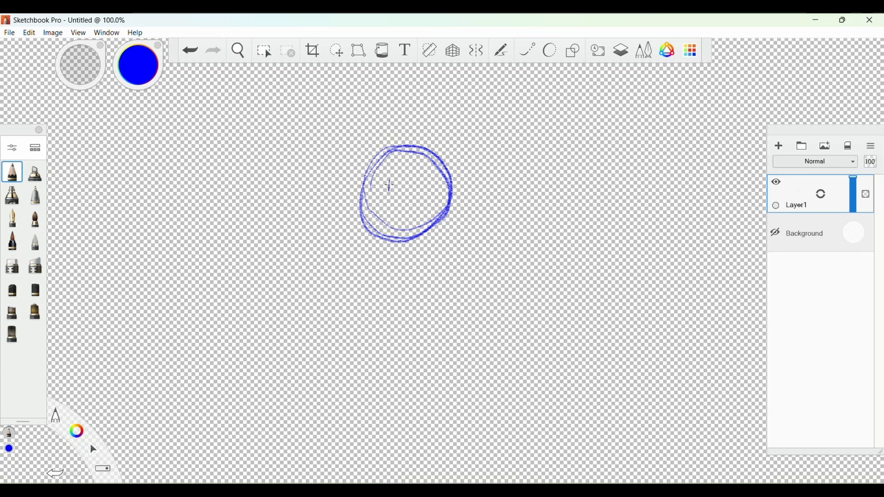
pyautogui.moveTo(418, 180)
pyautogui.mouseDown()
pyautogui.moveTo(414, 222)
pyautogui.moveTo(430, 201)
pyautogui.mouseUp()
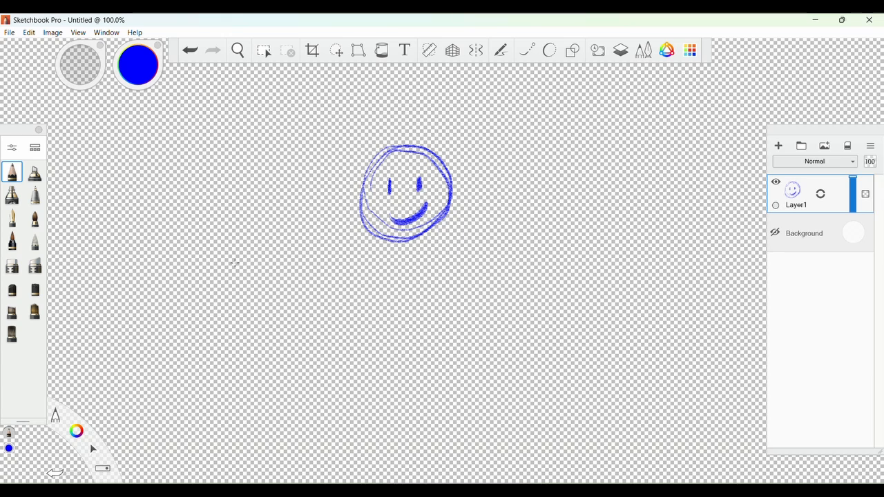
# Hide Layer1 and make the Background layer visible again.
pyautogui.click(776, 182)
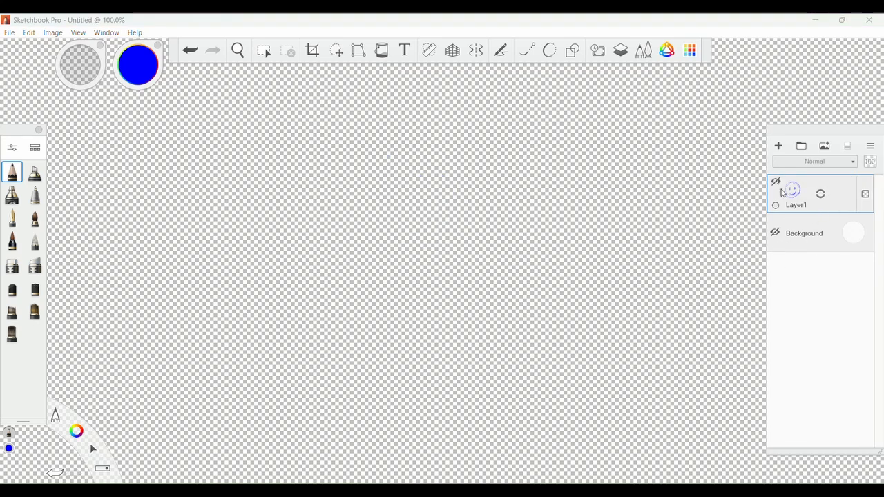
pyautogui.click(778, 232)
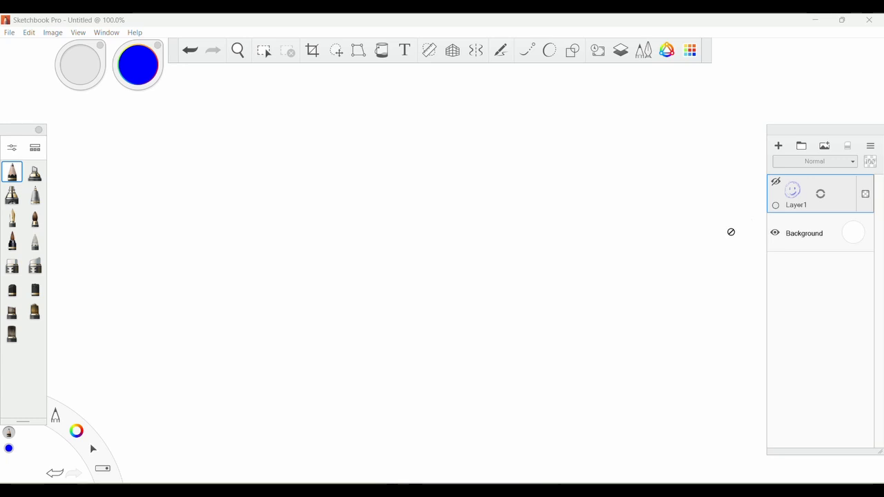
# Add the Shrek Onion image to the canvas as a new layer.
pyautogui.click(10, 32)
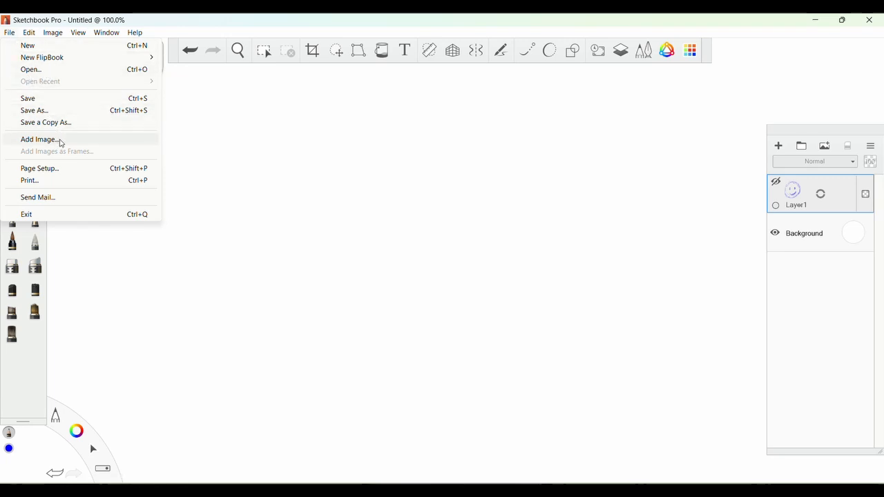
pyautogui.click(61, 141)
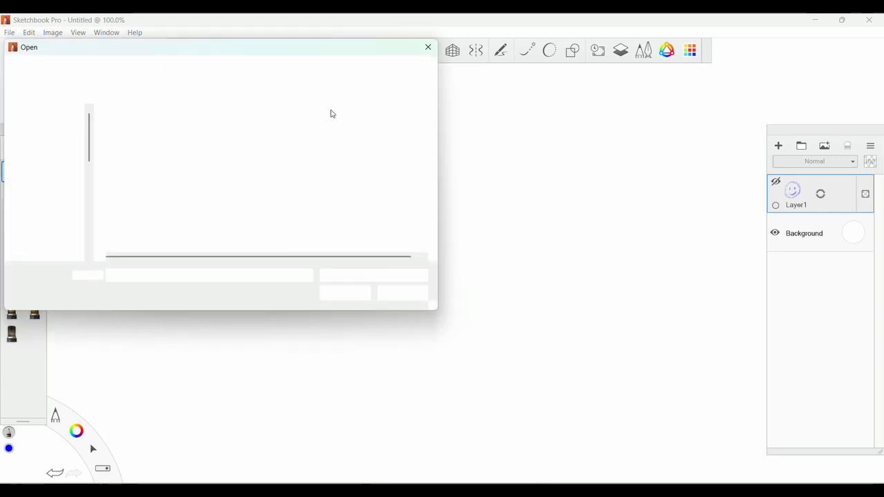
pyautogui.click(240, 131)
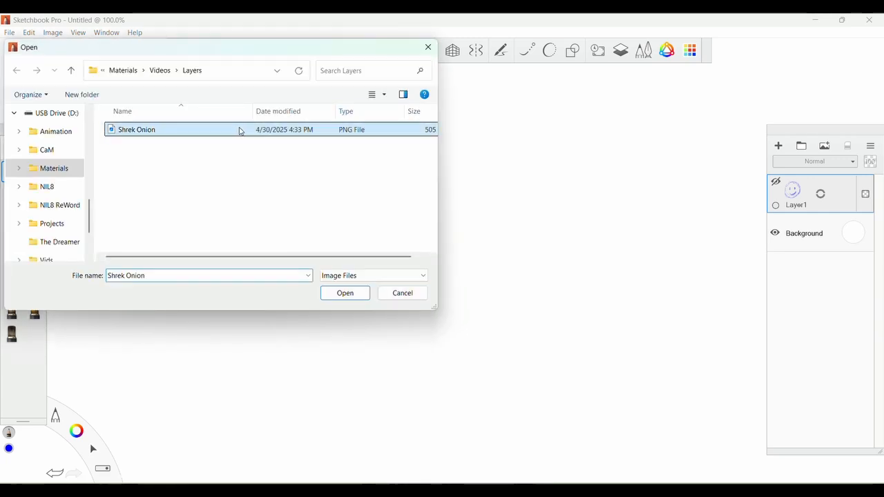
pyautogui.click(346, 293)
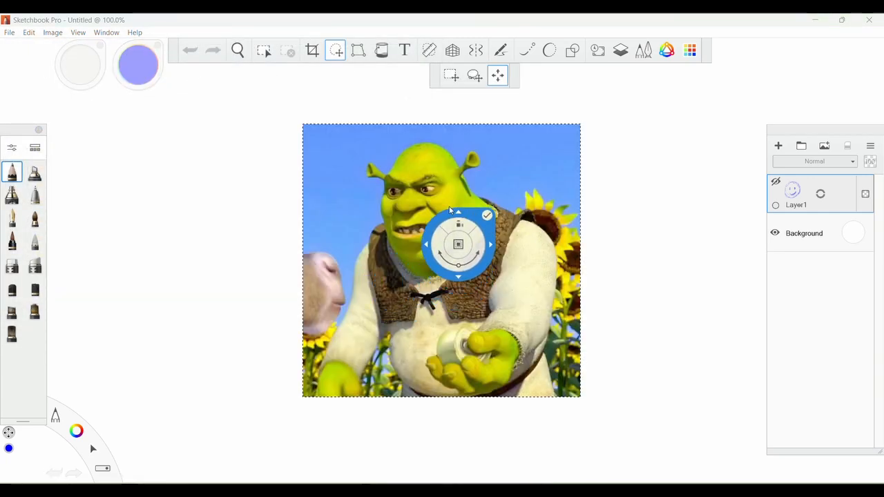
pyautogui.press('Return')
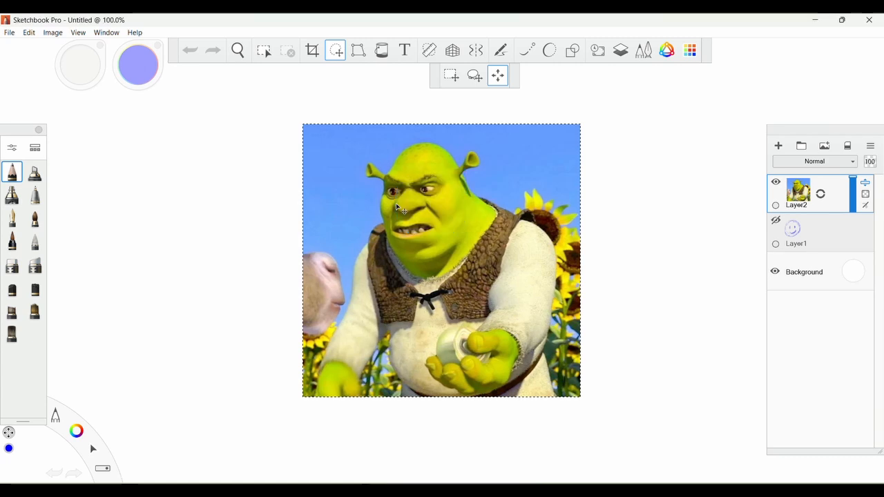
# Move the Shrek image to the upper-right part of the canvas, undoing its slight rotation.
pyautogui.moveTo(397, 207); pyautogui.dragTo(428, 220)
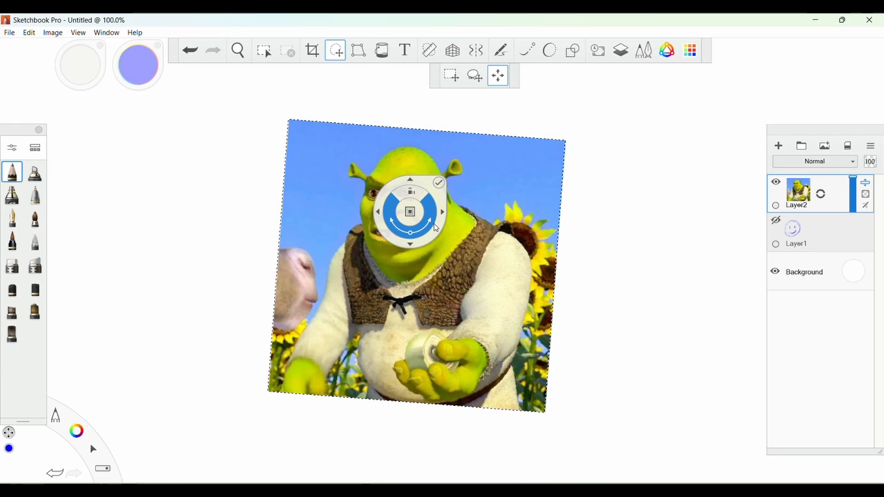
pyautogui.hotkey('ctrl', 'z')
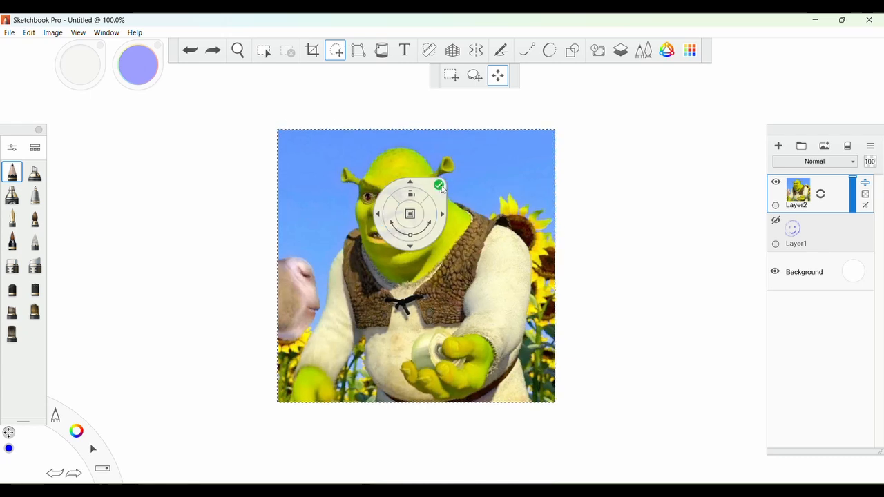
pyautogui.moveTo(443, 190); pyautogui.dragTo(727, 111)
pyautogui.click(723, 97)
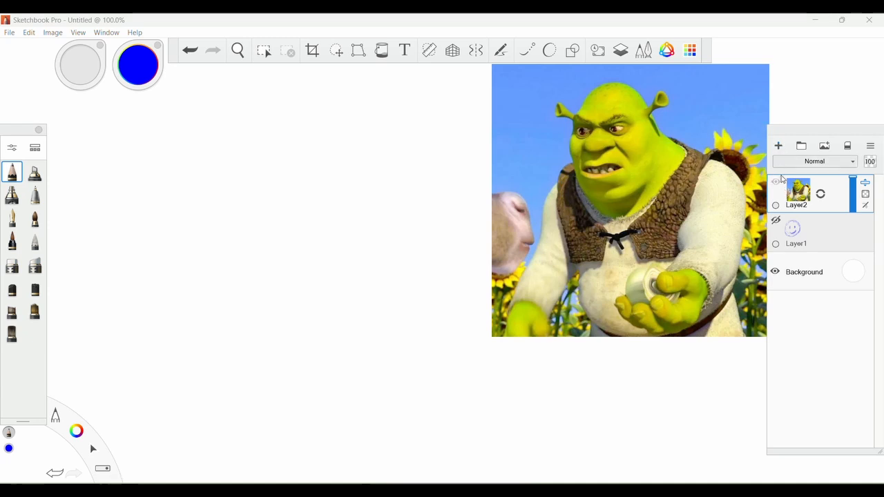
# Make Layer1 visible again and nudge the Shrek image slightly to the right.
pyautogui.click(777, 227)
pyautogui.press('v')
pyautogui.moveTo(729, 193); pyautogui.dragTo(704, 149)
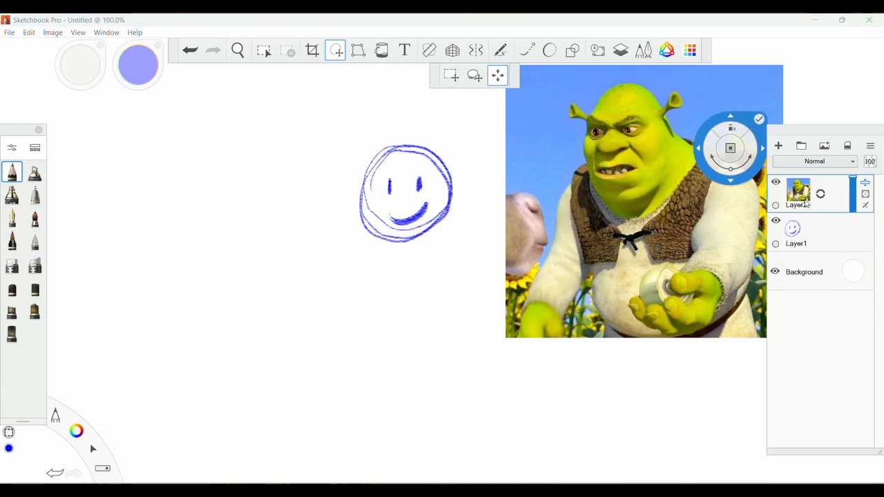
# Move the smiley face on Layer1 across the canvas until it sits behind the Shrek image.
pyautogui.click(829, 234)
pyautogui.moveTo(408, 246); pyautogui.dragTo(332, 215)
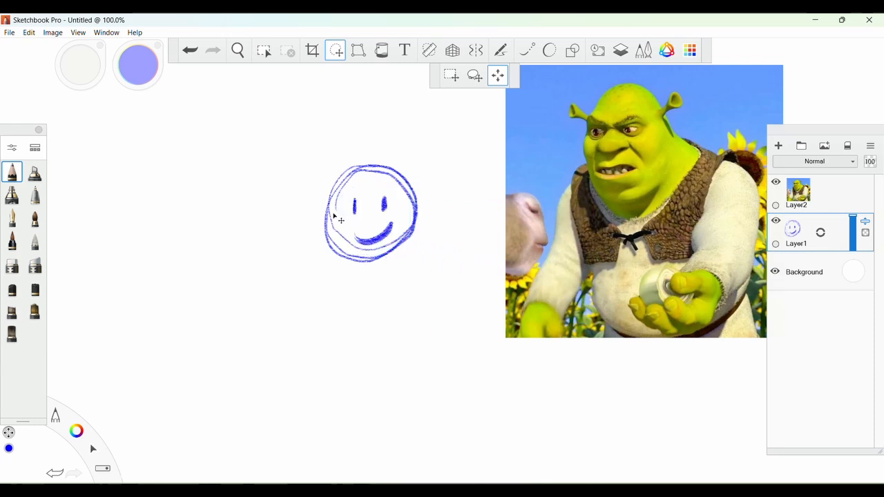
pyautogui.moveTo(339, 220); pyautogui.dragTo(544, 226)
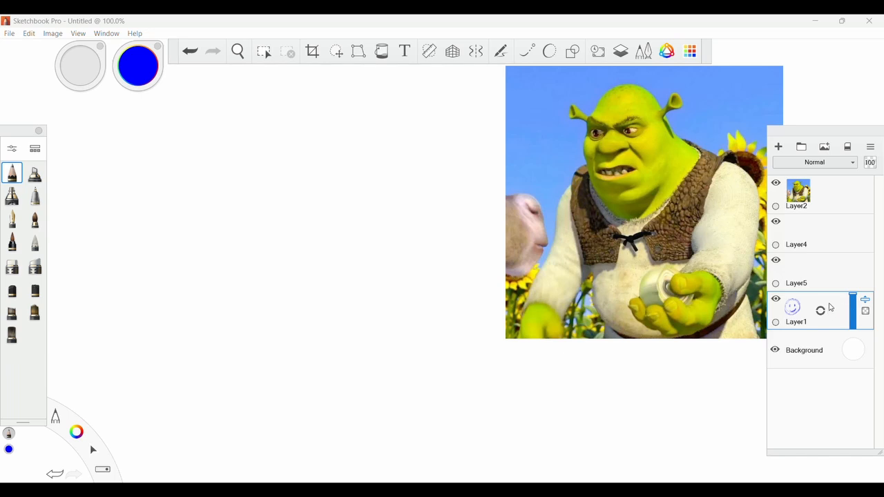
# Delete the empty layers Layer5 and Layer4 between the Shrek image and the smiley face.
pyautogui.click(832, 274)
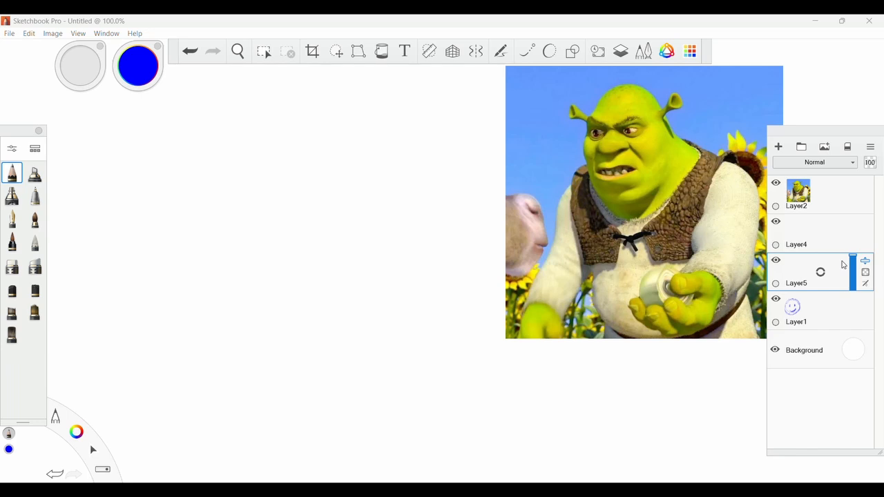
pyautogui.click(871, 145)
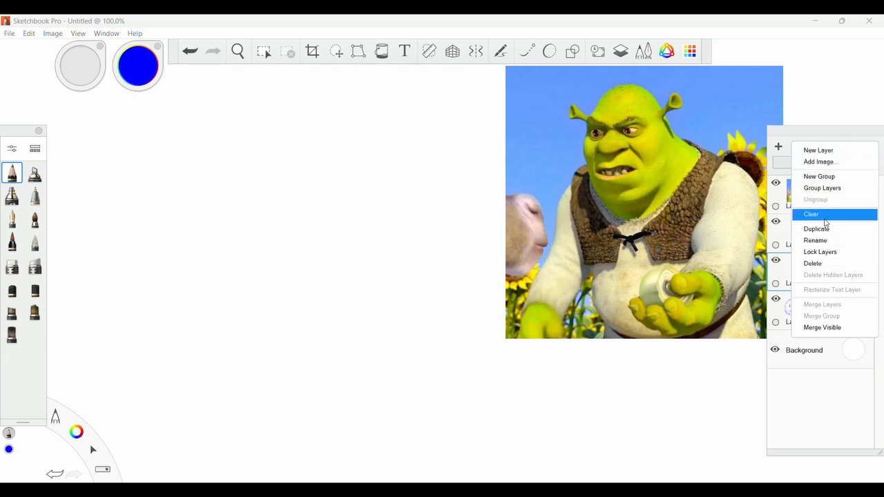
pyautogui.click(823, 267)
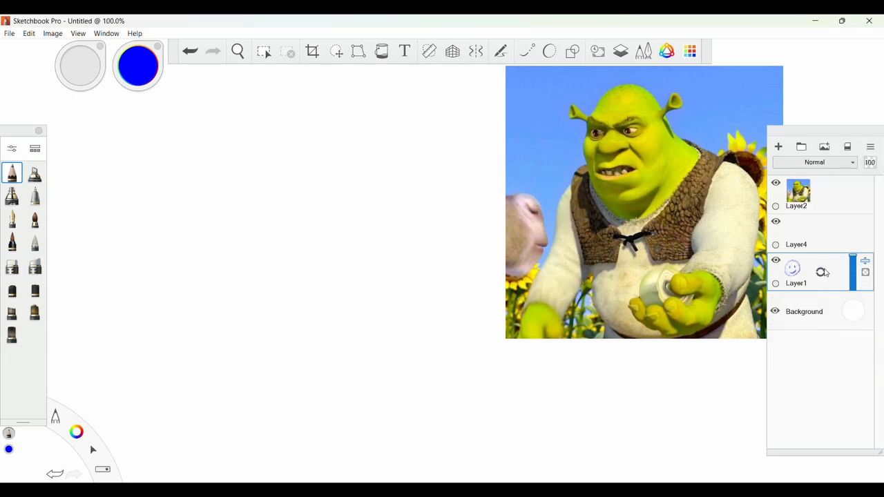
pyautogui.click(847, 231)
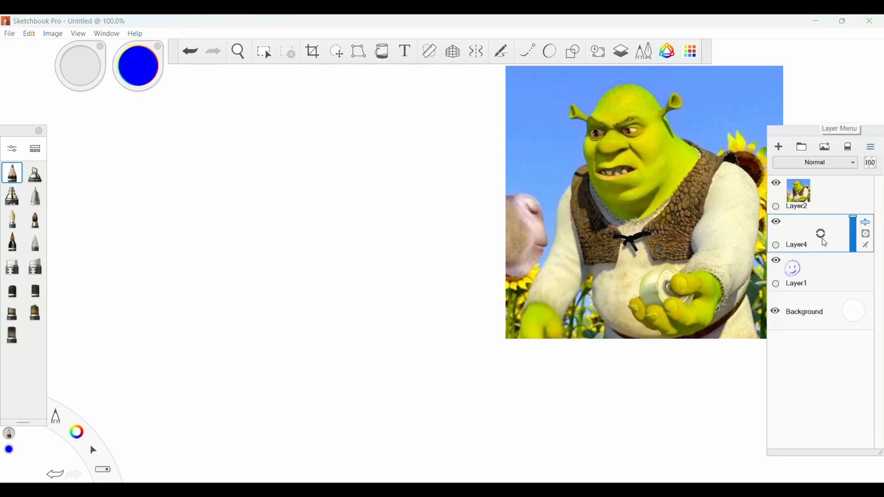
pyautogui.moveTo(822, 240); pyautogui.dragTo(822, 254)
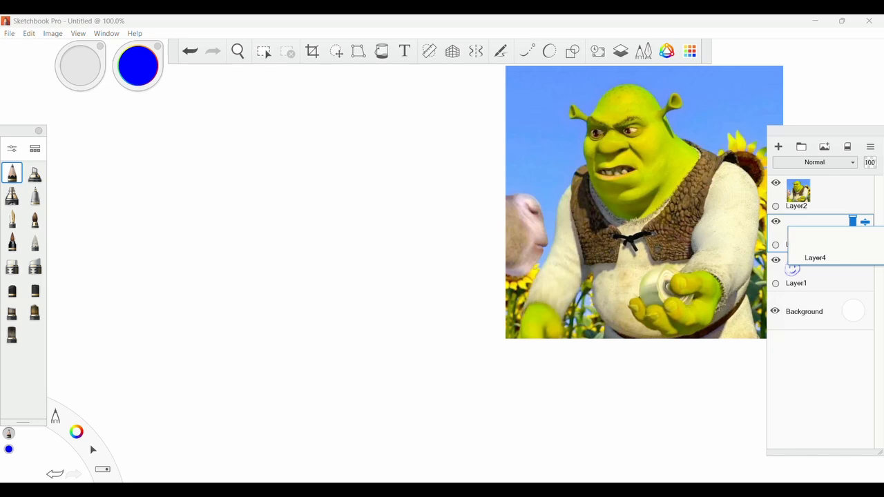
pyautogui.moveTo(866, 235); pyautogui.dragTo(861, 226)
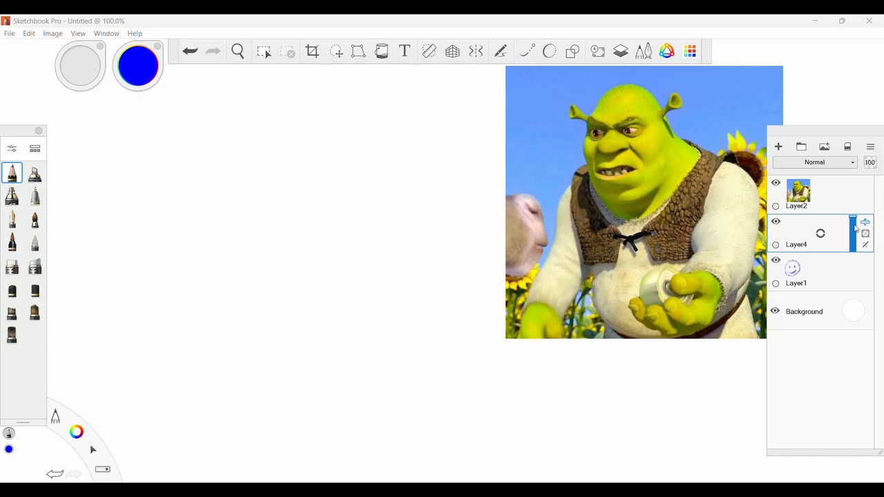
pyautogui.click(870, 148)
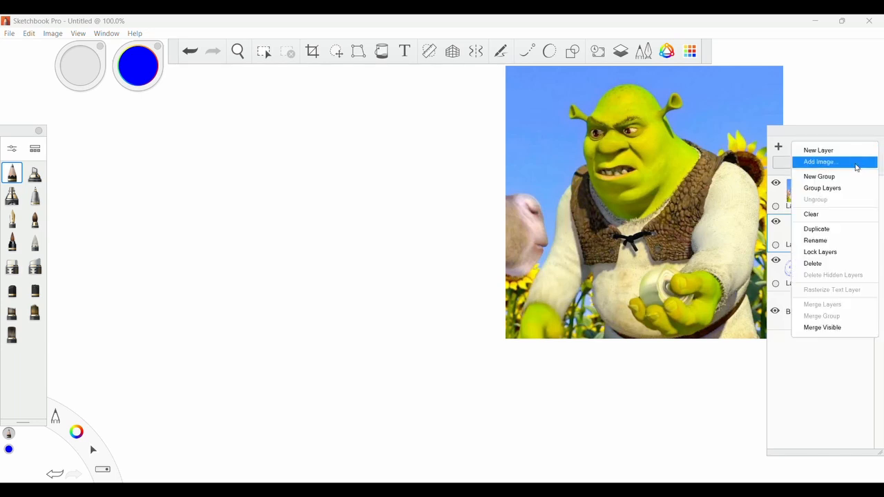
pyautogui.click(836, 264)
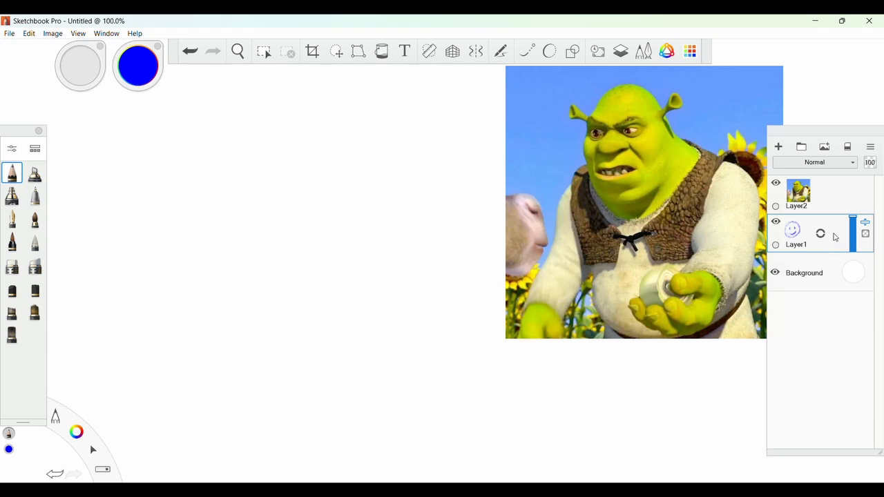
pyautogui.click(336, 51)
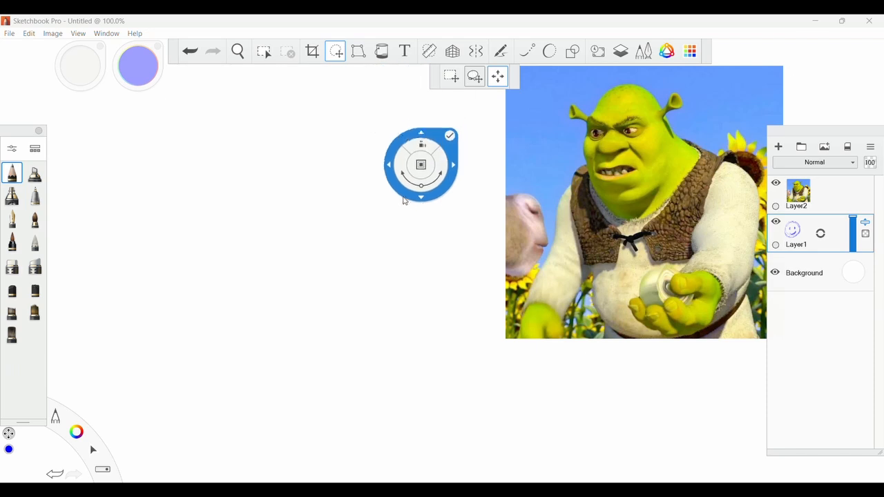
pyautogui.moveTo(318, 215); pyautogui.dragTo(387, 204)
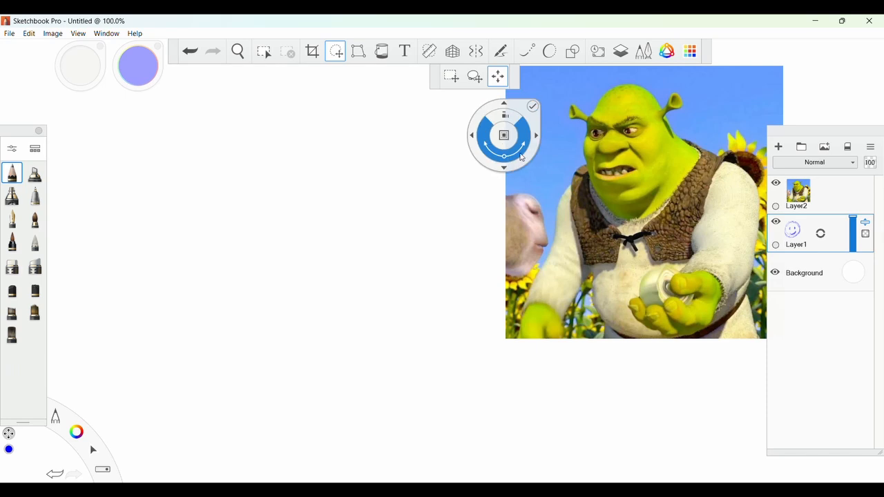
pyautogui.click(533, 105)
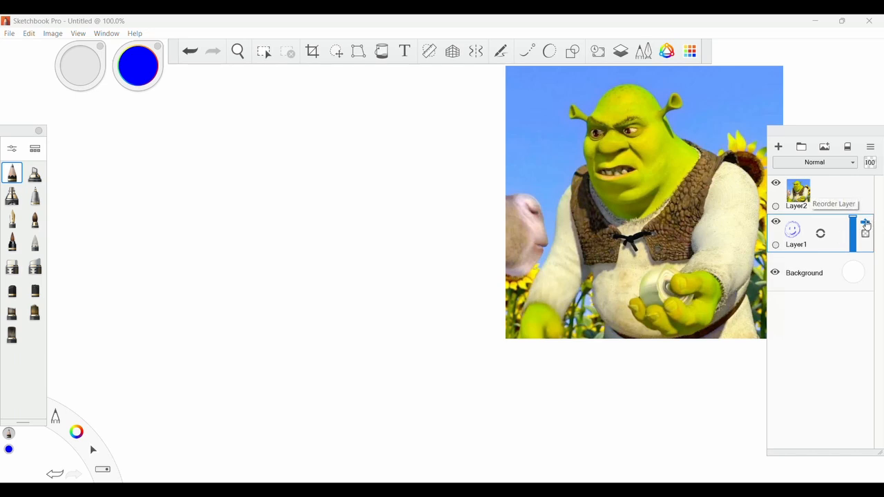
# Reorder Layer1 above Layer2 and move the smiley face off the Shrek image onto blank canvas.
pyautogui.moveTo(865, 224)
pyautogui.mouseDown()
pyautogui.moveTo(860, 194)
pyautogui.moveTo(860, 276)
pyautogui.moveTo(860, 199)
pyautogui.moveTo(859, 220)
pyautogui.moveTo(861, 207)
pyautogui.mouseUp()
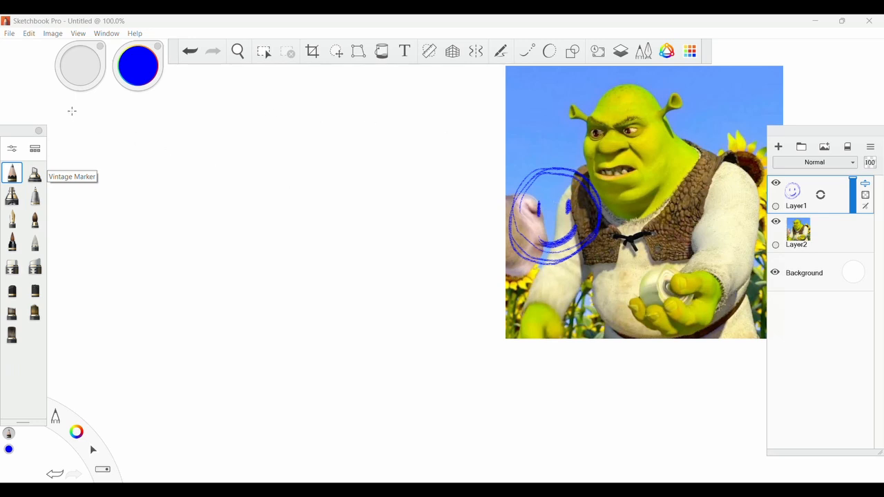
pyautogui.click(336, 51)
pyautogui.moveTo(394, 90); pyautogui.dragTo(460, 155)
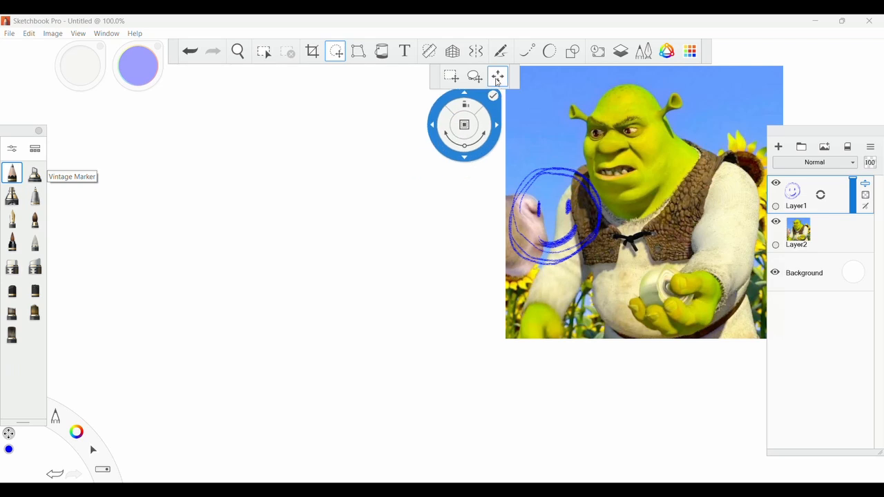
pyautogui.moveTo(501, 223); pyautogui.dragTo(382, 96)
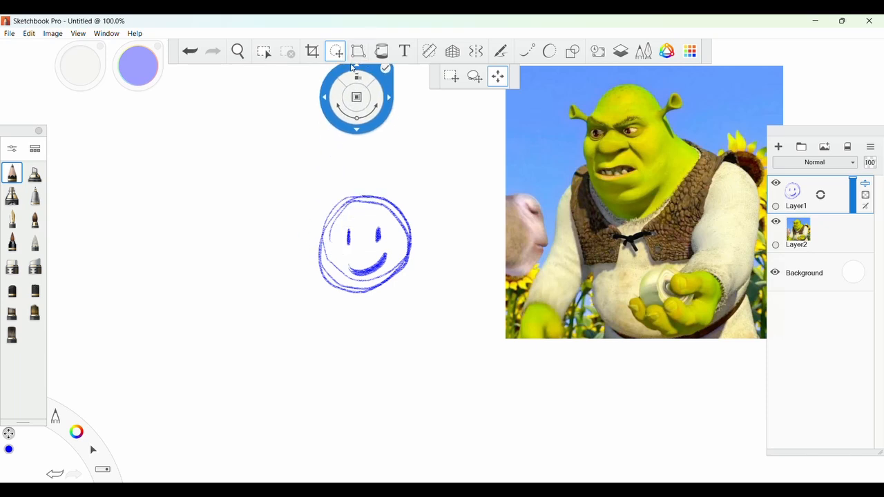
pyautogui.moveTo(353, 69); pyautogui.dragTo(393, 69)
pyautogui.click(338, 51)
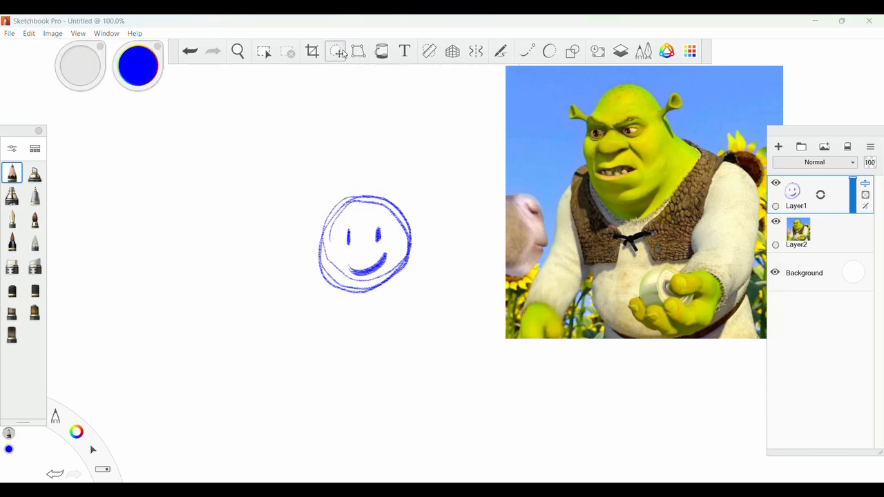
# Enclose the smiley face in a rectangular selection and move it down and to the left.
pyautogui.click(337, 51)
pyautogui.moveTo(416, 100); pyautogui.dragTo(445, 102)
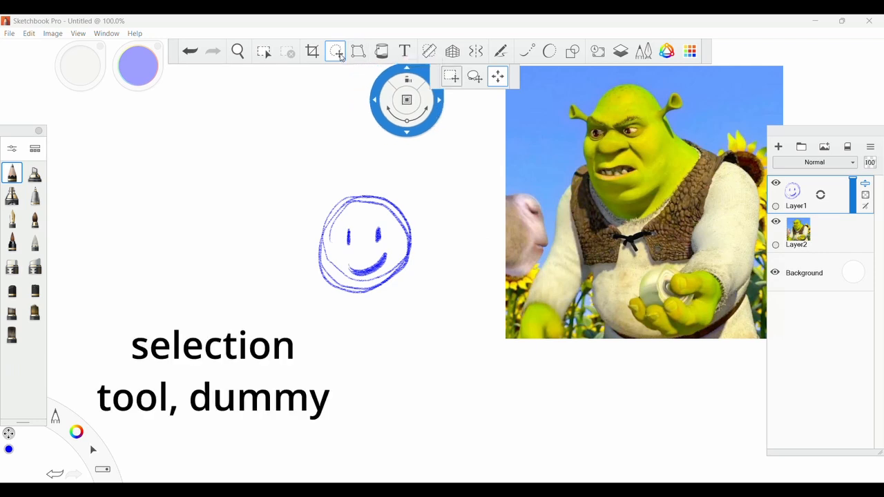
pyautogui.click(453, 77)
pyautogui.moveTo(291, 151); pyautogui.dragTo(431, 319)
pyautogui.moveTo(467, 196); pyautogui.dragTo(467, 116)
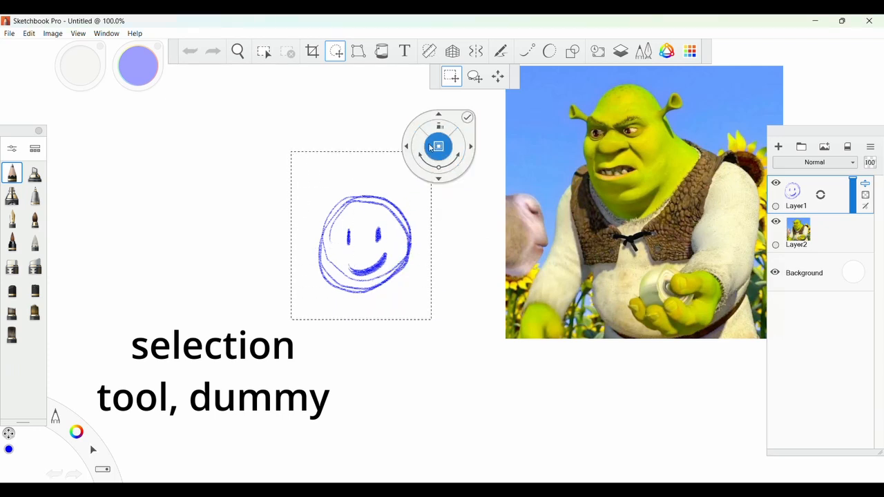
pyautogui.click(474, 154)
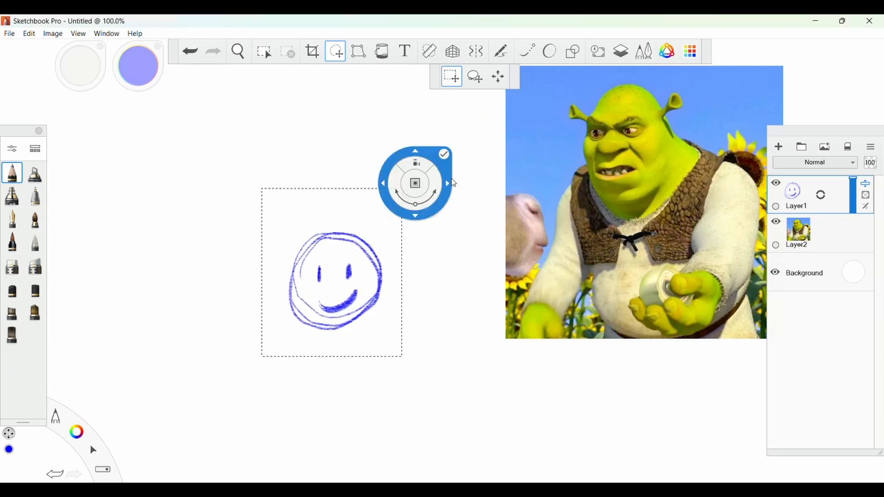
# Switch the selection to the entire layer and move the smiley face on Layer1 down and to the left.
pyautogui.moveTo(442, 153); pyautogui.dragTo(475, 94)
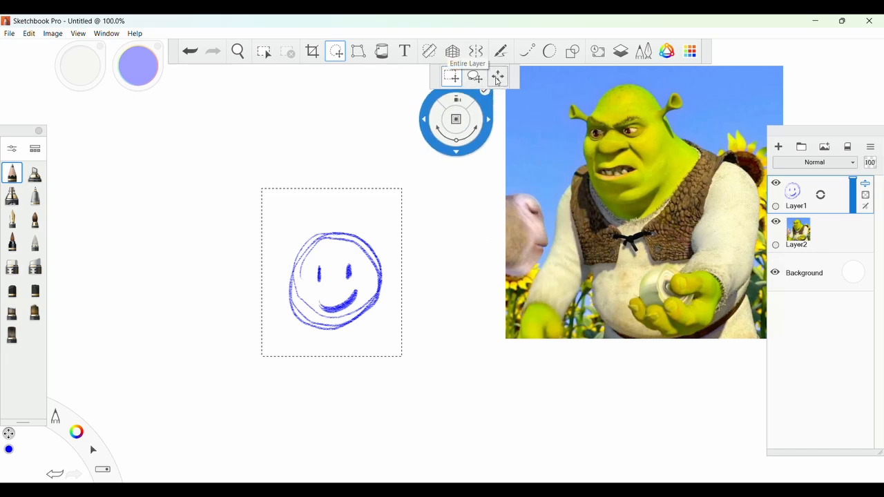
pyautogui.click(497, 77)
pyautogui.moveTo(444, 265); pyautogui.dragTo(489, 94)
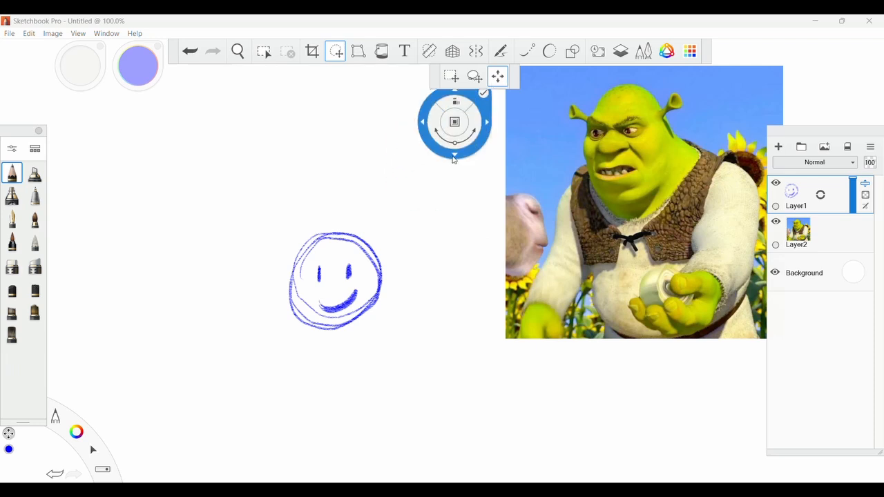
pyautogui.moveTo(452, 159); pyautogui.dragTo(423, 186)
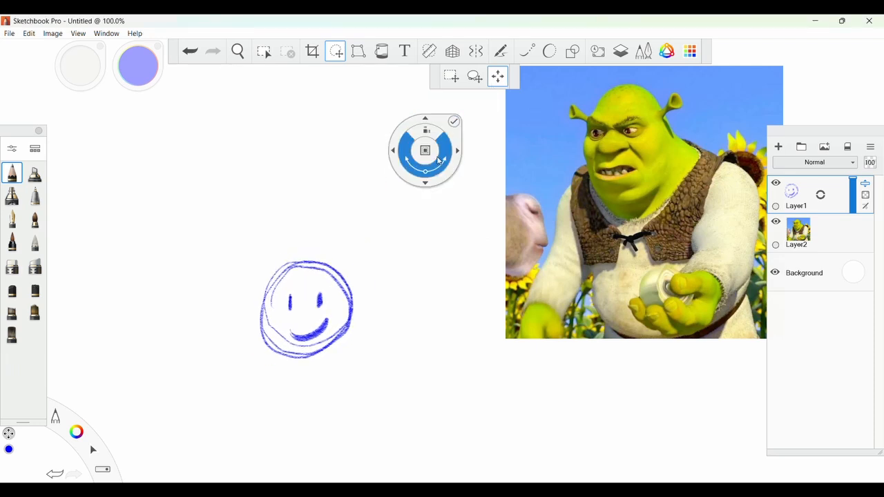
# Enclose the smiley face on Layer1 in a rectangular selection.
pyautogui.click(452, 78)
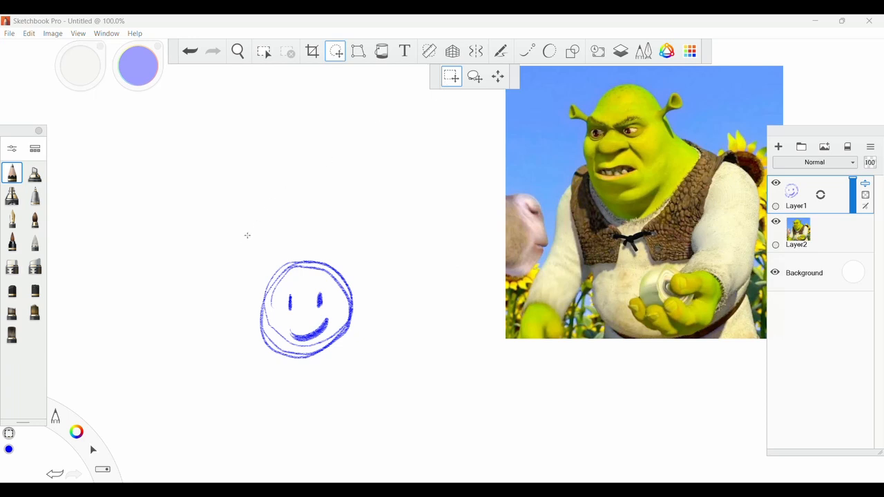
pyautogui.moveTo(232, 239); pyautogui.dragTo(354, 85)
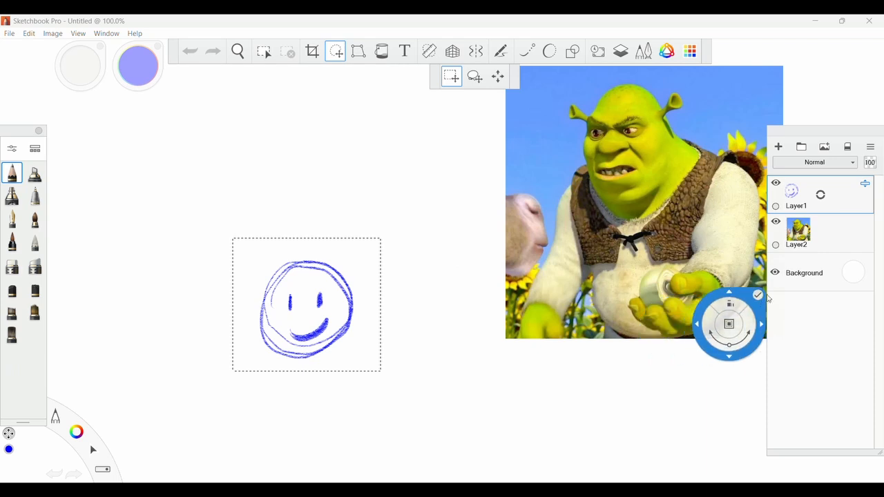
# Release the selection around the smiley face and hide the Background layer.
pyautogui.click(775, 274)
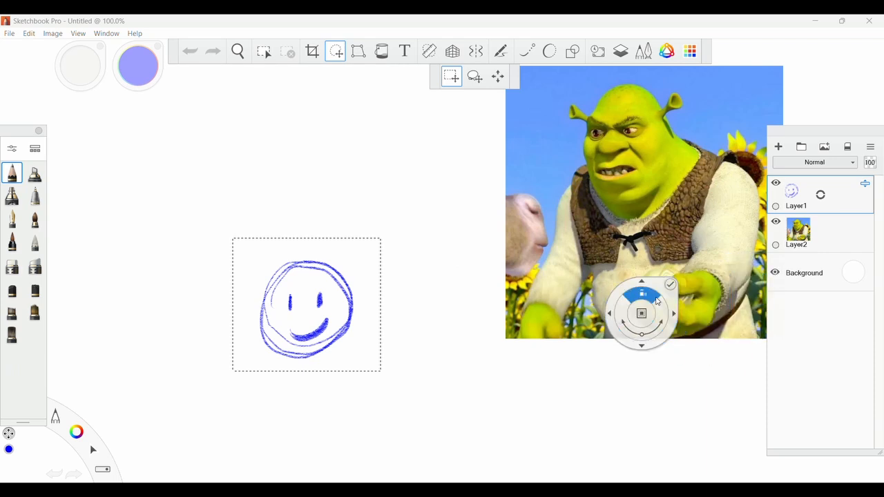
pyautogui.click(669, 285)
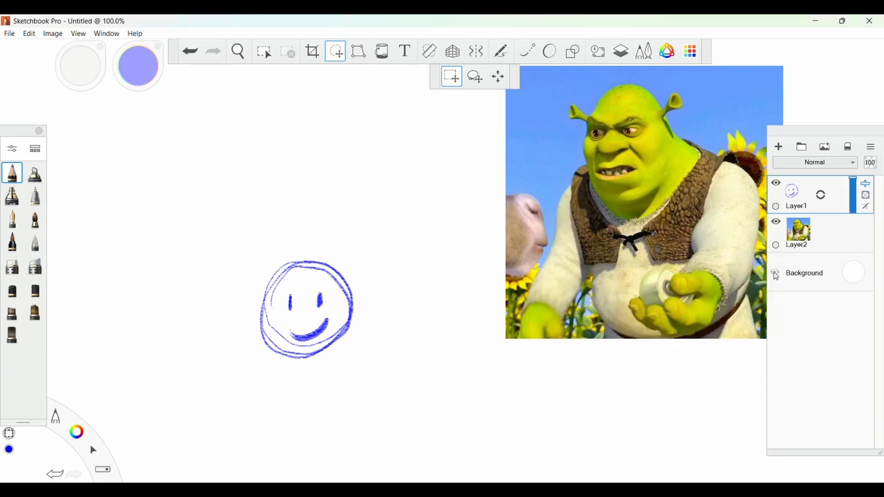
pyautogui.click(775, 275)
pyautogui.click(776, 275)
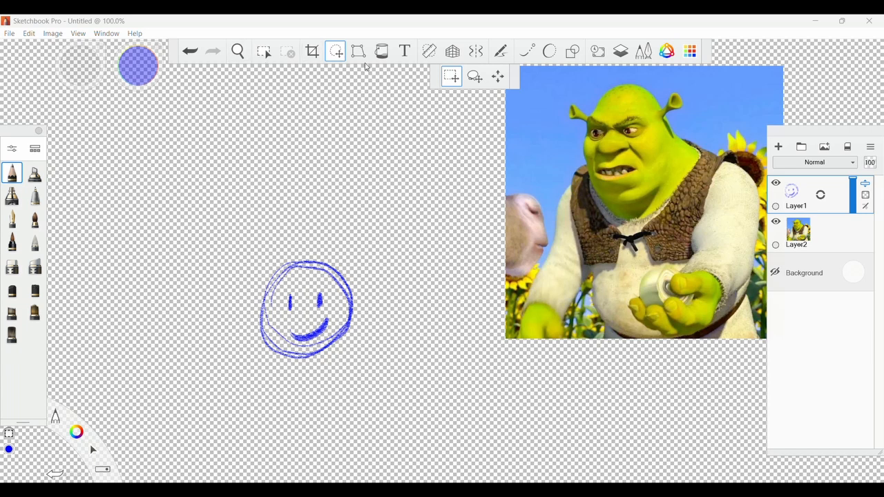
# Move the entire content of Layer1 so the smiley face lies over Shrek's face.
pyautogui.click(497, 79)
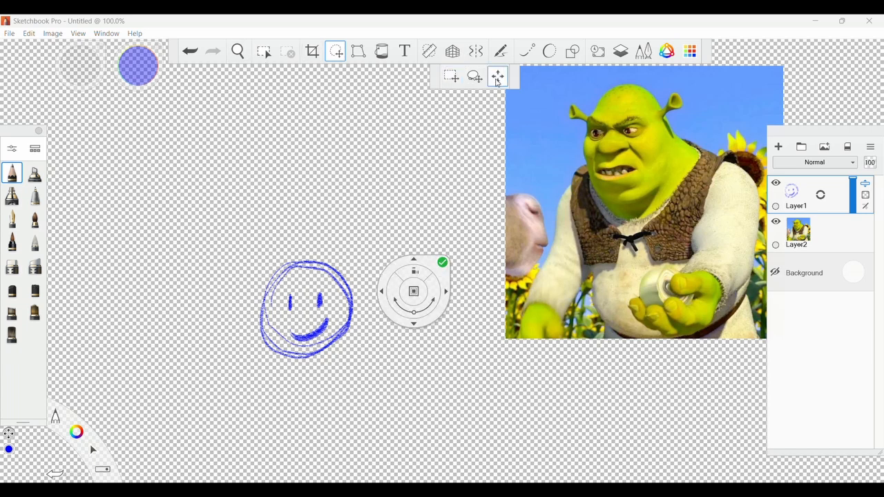
pyautogui.moveTo(319, 304)
pyautogui.mouseDown()
pyautogui.moveTo(613, 207)
pyautogui.moveTo(570, 251)
pyautogui.moveTo(561, 201)
pyautogui.moveTo(568, 148)
pyautogui.moveTo(529, 163)
pyautogui.moveTo(557, 172)
pyautogui.moveTo(558, 186)
pyautogui.moveTo(524, 253)
pyautogui.moveTo(335, 257)
pyautogui.mouseUp()
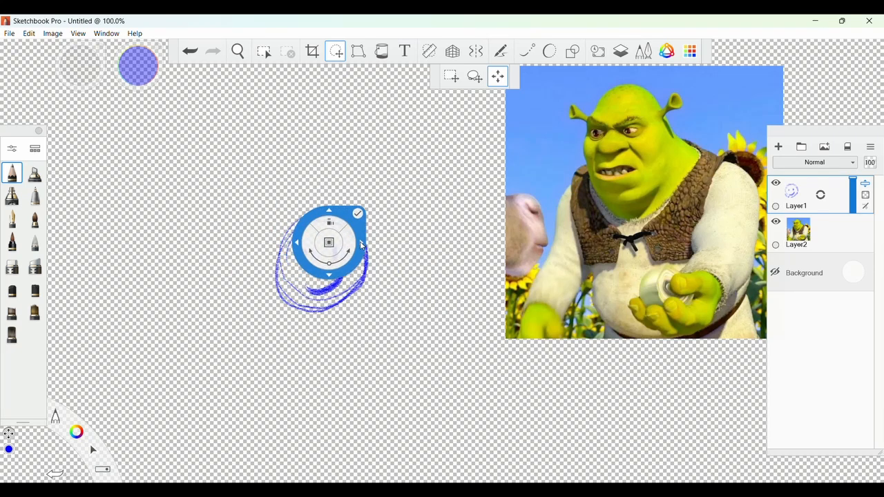
pyautogui.moveTo(344, 249); pyautogui.dragTo(515, 219)
pyautogui.moveTo(552, 175)
pyautogui.mouseDown()
pyautogui.moveTo(624, 174)
pyautogui.moveTo(524, 211)
pyautogui.moveTo(576, 218)
pyautogui.moveTo(791, 143)
pyautogui.mouseUp()
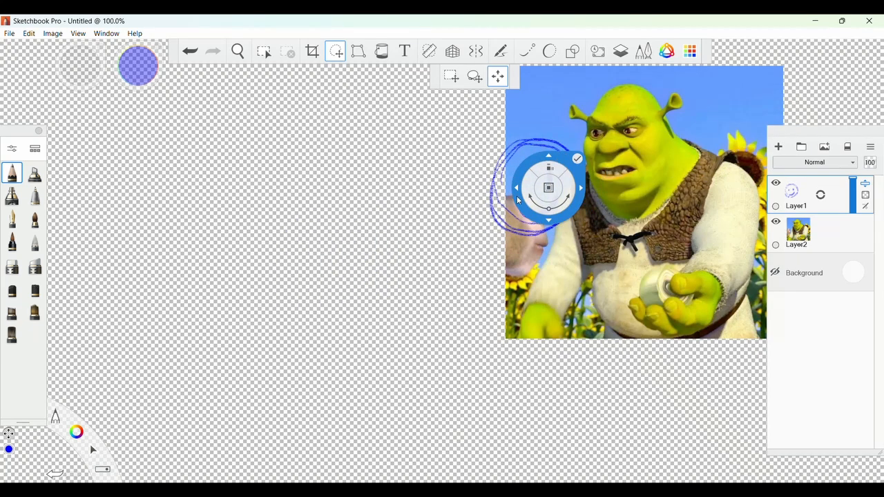
pyautogui.click(530, 200)
pyautogui.moveTo(530, 199)
pyautogui.mouseDown()
pyautogui.moveTo(647, 177)
pyautogui.moveTo(610, 132)
pyautogui.moveTo(529, 188)
pyautogui.moveTo(591, 191)
pyautogui.moveTo(682, 150)
pyautogui.mouseUp()
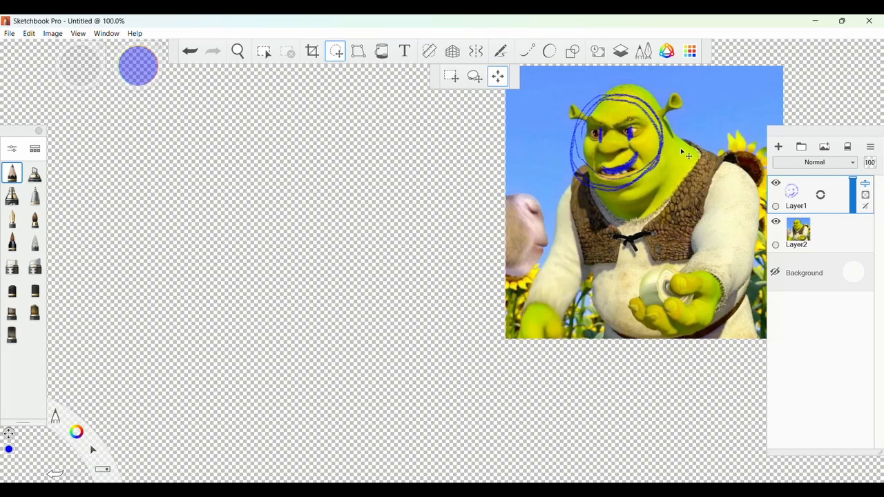
pyautogui.click(683, 151)
pyautogui.click(652, 285)
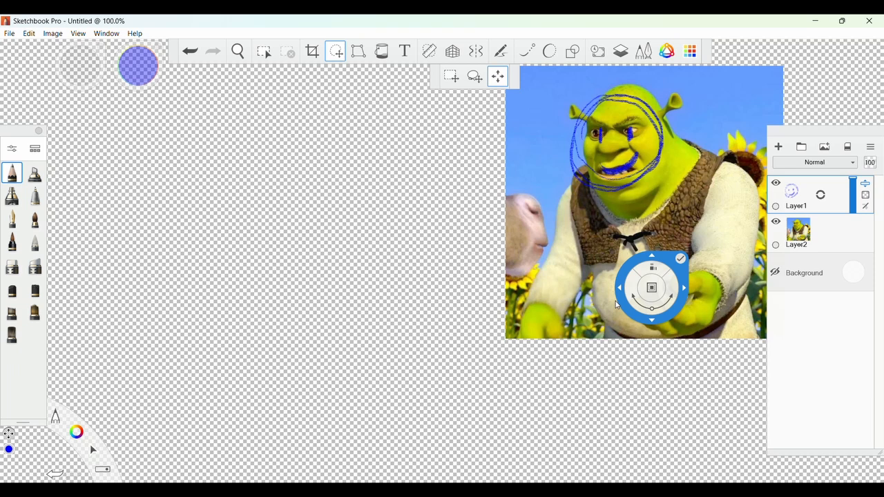
pyautogui.moveTo(616, 304); pyautogui.dragTo(625, 264)
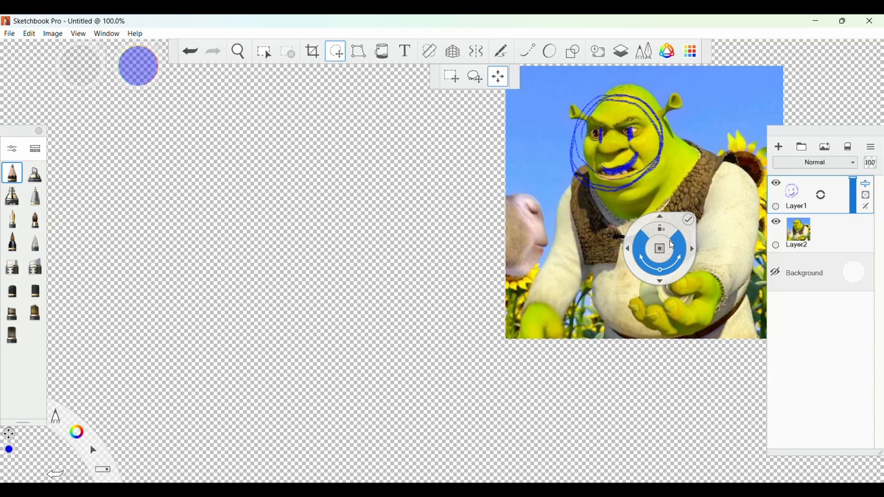
pyautogui.moveTo(670, 243); pyautogui.dragTo(742, 199)
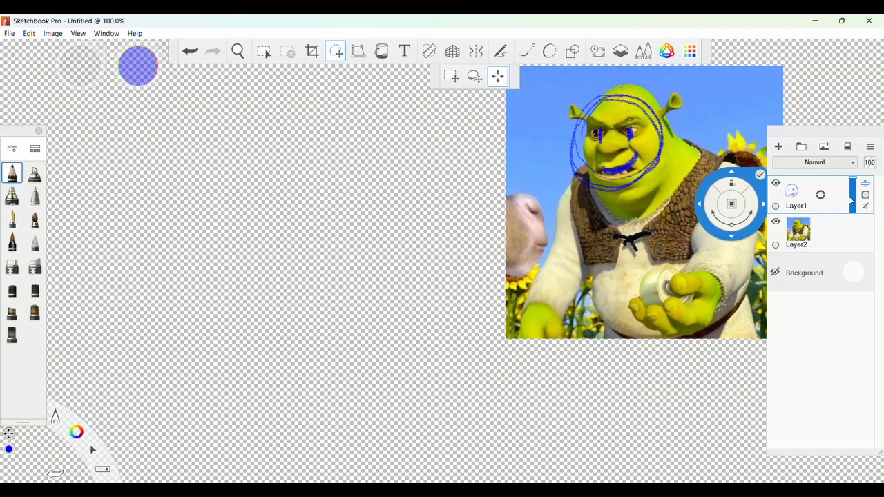
pyautogui.moveTo(848, 197); pyautogui.dragTo(876, 196)
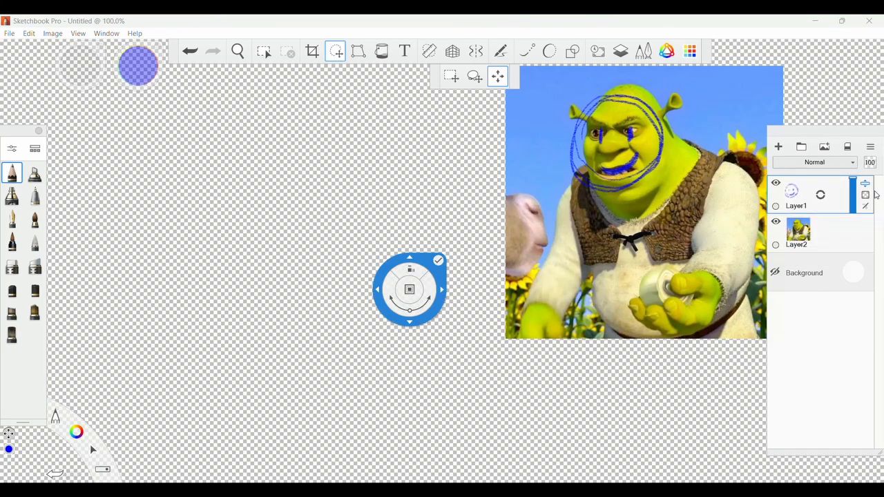
pyautogui.moveTo(859, 228)
pyautogui.mouseDown()
pyautogui.moveTo(832, 197)
pyautogui.moveTo(845, 226)
pyautogui.mouseUp()
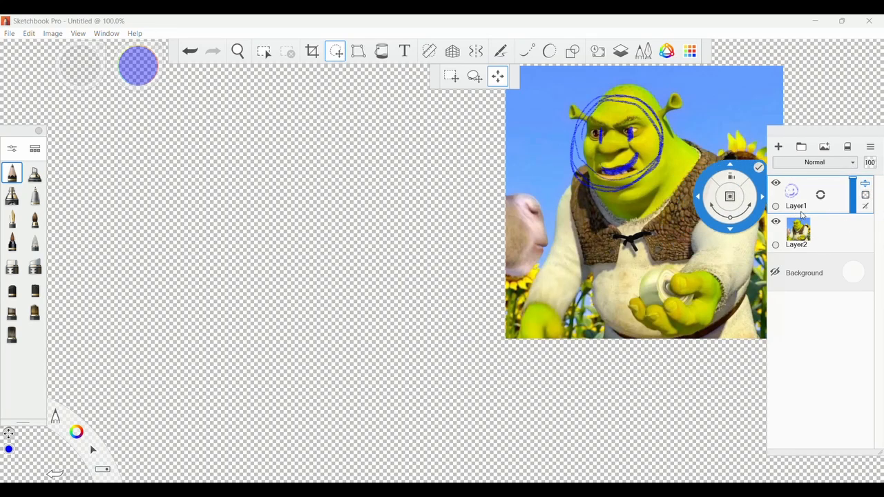
pyautogui.moveTo(645, 215); pyautogui.dragTo(699, 213)
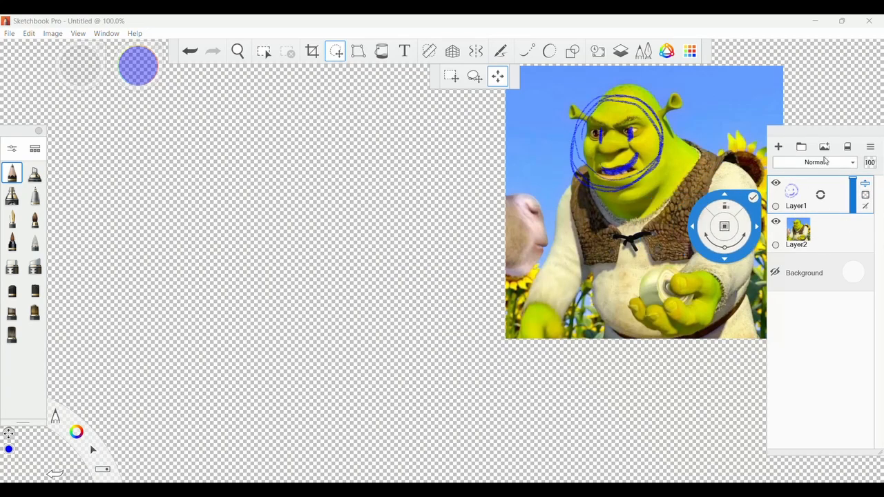
# Delete Layer1 containing the smiley face.
pyautogui.click(870, 150)
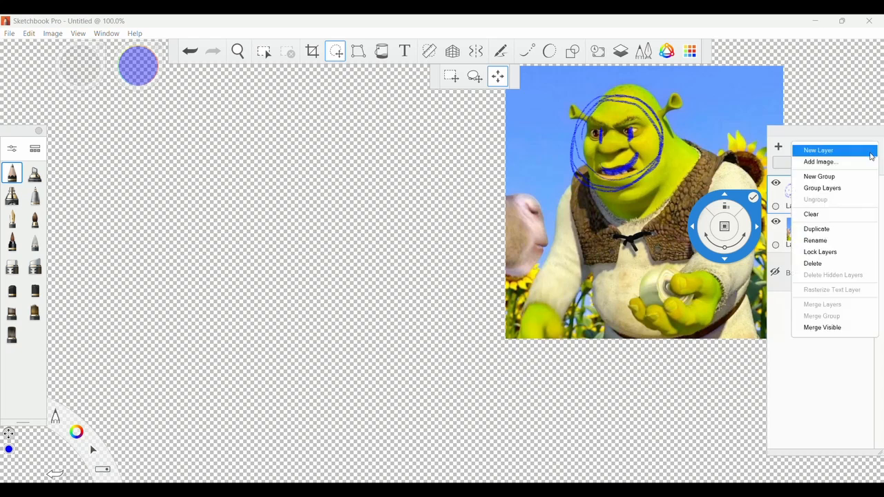
pyautogui.click(832, 269)
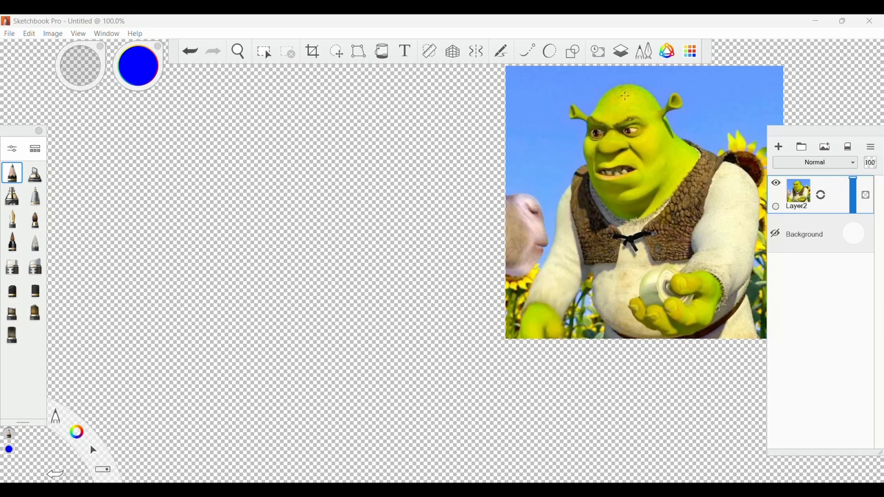
# Draw blue pencil guide lines on Layer2 over Shrek's face: a vertical centre line, an eye line, the head outline, jaw and eyes.
pyautogui.moveTo(628, 85)
pyautogui.mouseDown()
pyautogui.moveTo(616, 103)
pyautogui.moveTo(624, 86)
pyautogui.moveTo(606, 138)
pyautogui.moveTo(611, 119)
pyautogui.moveTo(622, 203)
pyautogui.mouseUp()
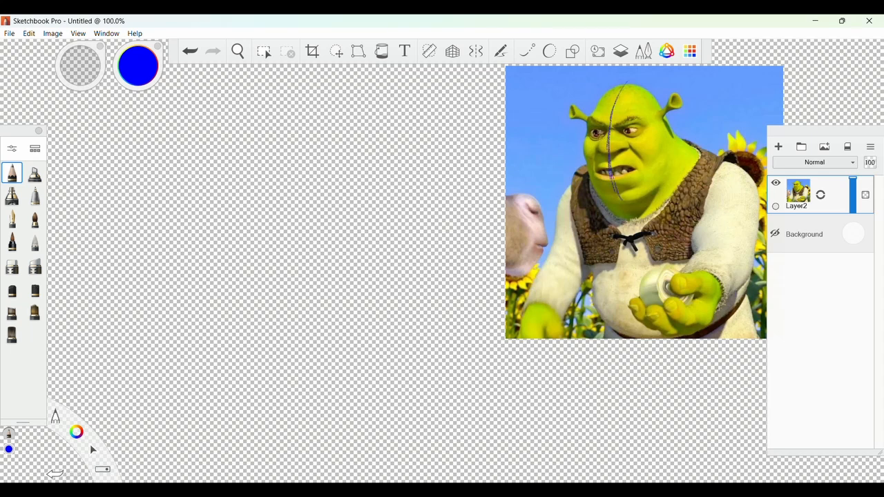
pyautogui.moveTo(588, 132); pyautogui.dragTo(654, 137)
pyautogui.moveTo(601, 98)
pyautogui.mouseDown()
pyautogui.moveTo(625, 170)
pyautogui.moveTo(649, 166)
pyautogui.moveTo(662, 132)
pyautogui.moveTo(649, 164)
pyautogui.mouseUp()
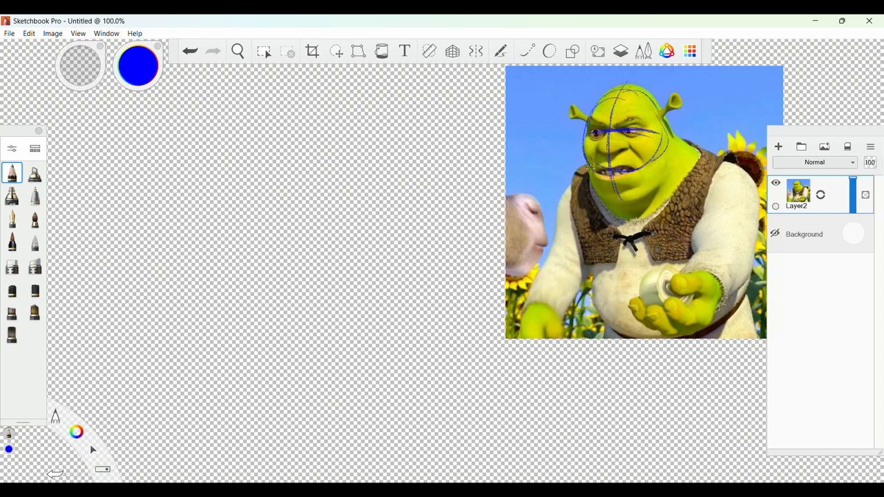
pyautogui.moveTo(591, 178)
pyautogui.mouseDown()
pyautogui.moveTo(602, 197)
pyautogui.moveTo(645, 200)
pyautogui.moveTo(661, 160)
pyautogui.moveTo(650, 190)
pyautogui.mouseUp()
pyautogui.moveTo(650, 125)
pyautogui.mouseDown()
pyautogui.moveTo(661, 146)
pyautogui.moveTo(667, 123)
pyautogui.moveTo(645, 137)
pyautogui.moveTo(627, 123)
pyautogui.moveTo(602, 134)
pyautogui.mouseUp()
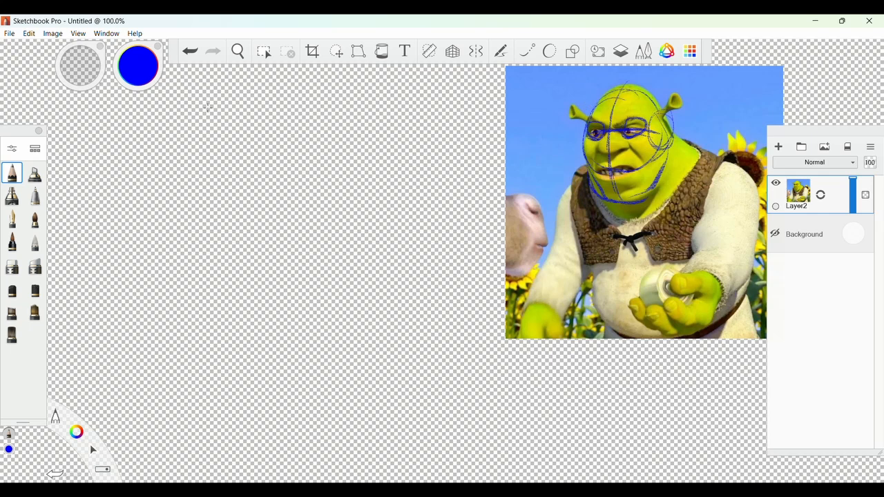
# Move the whole Shrek layer with its guide lines down and to the left, undo the move and leave the transform.
pyautogui.click(336, 51)
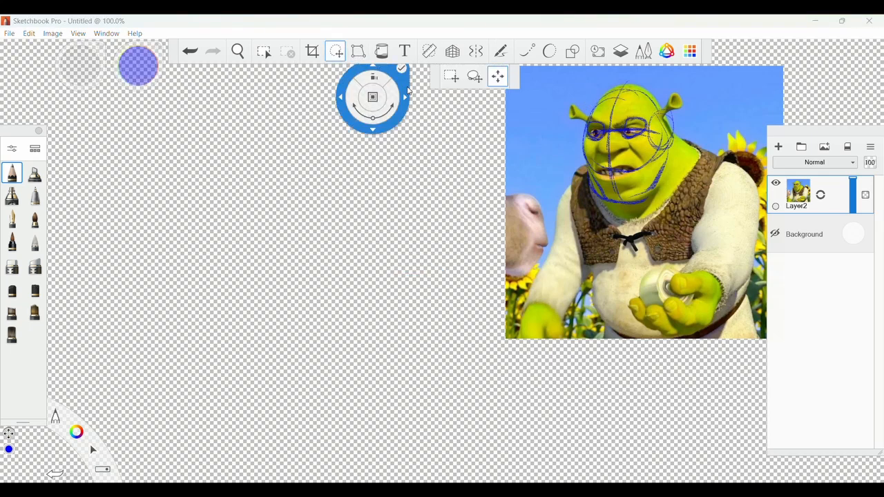
pyautogui.moveTo(555, 171); pyautogui.dragTo(489, 210)
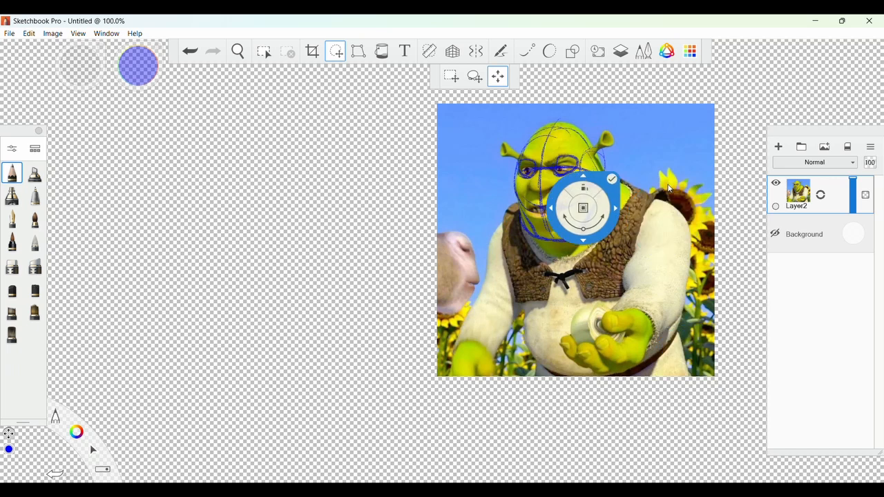
pyautogui.click(196, 54)
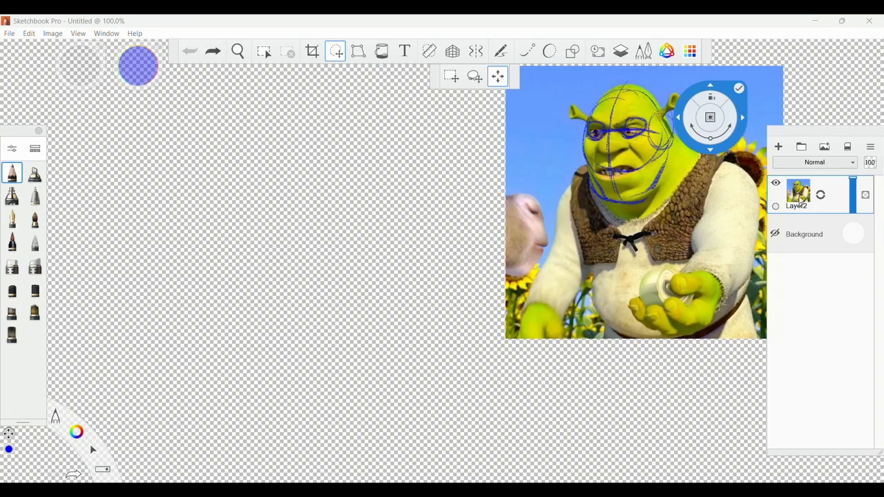
pyautogui.click(580, 91)
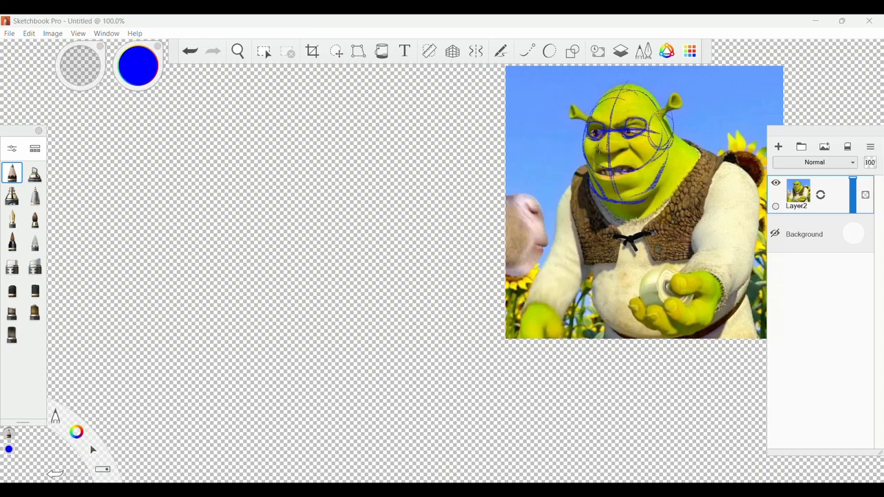
# Undo the pencil strokes for the eyes, jaw and most of the head outline on Shrek's face.
pyautogui.click(199, 50)
pyautogui.click(197, 49)
pyautogui.click(198, 50)
pyautogui.click(198, 50)
pyautogui.click(199, 52)
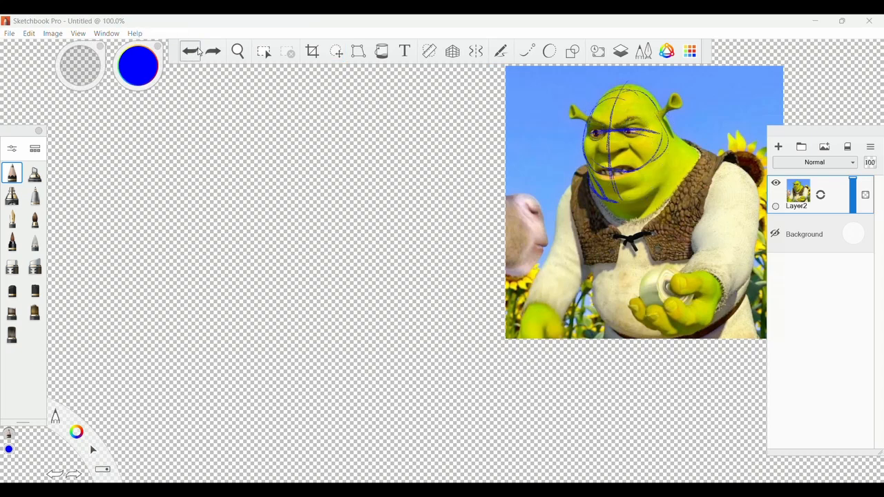
pyautogui.click(199, 52)
pyautogui.click(199, 52)
pyautogui.click(198, 51)
pyautogui.click(200, 50)
pyautogui.click(199, 51)
pyautogui.click(199, 50)
pyautogui.click(199, 51)
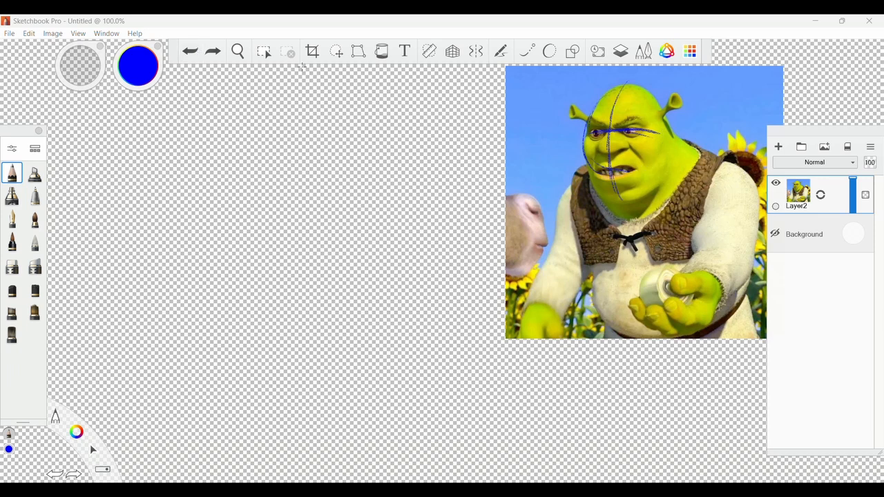
# Add a new layer above Layer2, scribble a zigzag beside Shrek's neck on it, and undo both the scribble and the layer.
pyautogui.click(778, 147)
pyautogui.moveTo(651, 174)
pyautogui.mouseDown()
pyautogui.moveTo(676, 162)
pyautogui.moveTo(682, 192)
pyautogui.mouseUp()
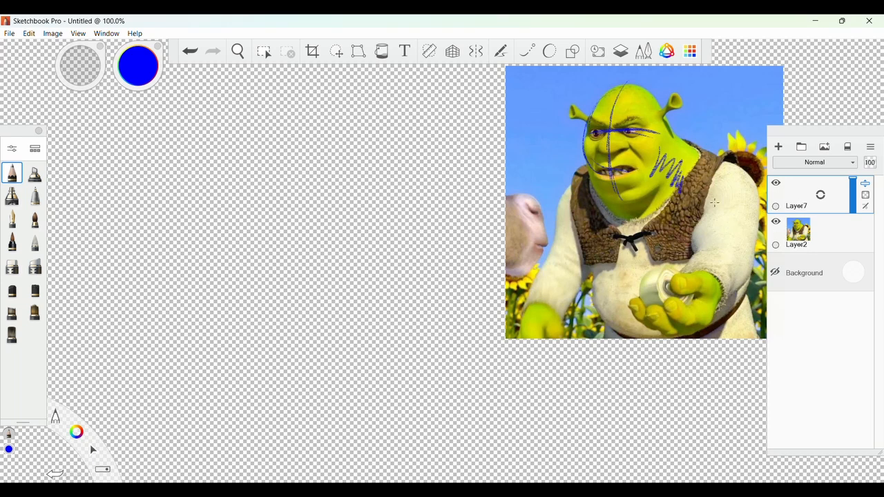
pyautogui.hotkey('ctrl', 'z')
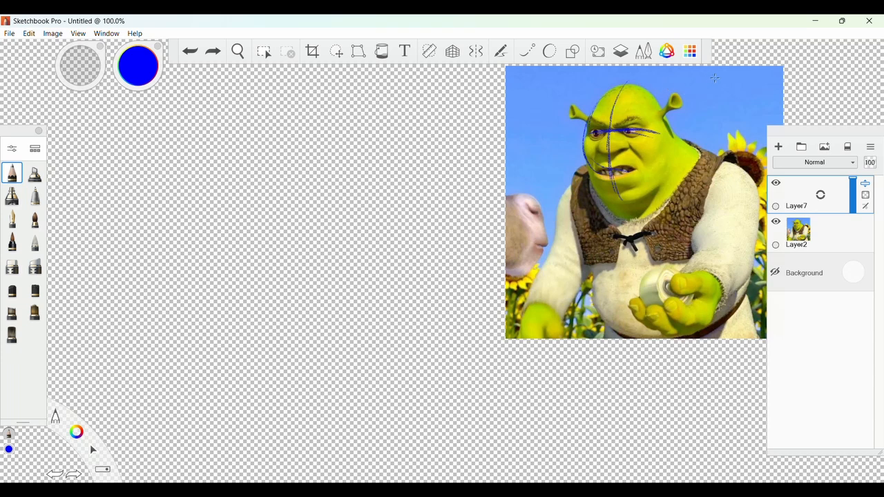
pyautogui.hotkey('ctrl', 'e')
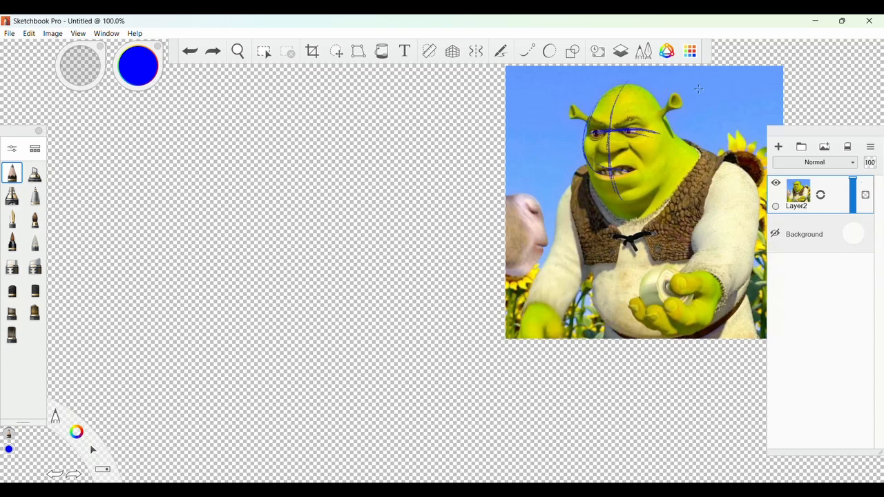
# Undo the remaining pencil strokes on Shrek's face, including the eye line and the vertical centre line.
pyautogui.hotkey('ctrl', 'z')
pyautogui.hotkey('ctrl', 'z')
pyautogui.hotkey('ctrl', 'z')
pyautogui.hotkey('ctrl', 'z')
pyautogui.hotkey('ctrl', 'z')
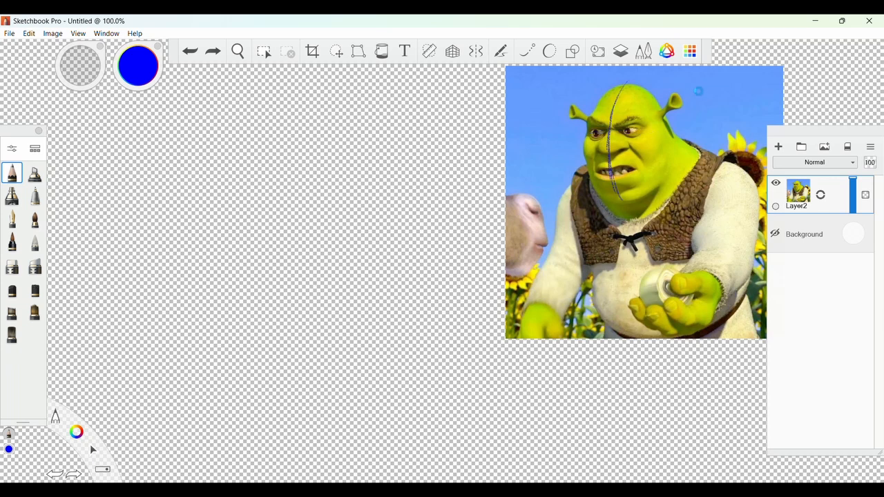
pyautogui.hotkey('ctrl', 'z')
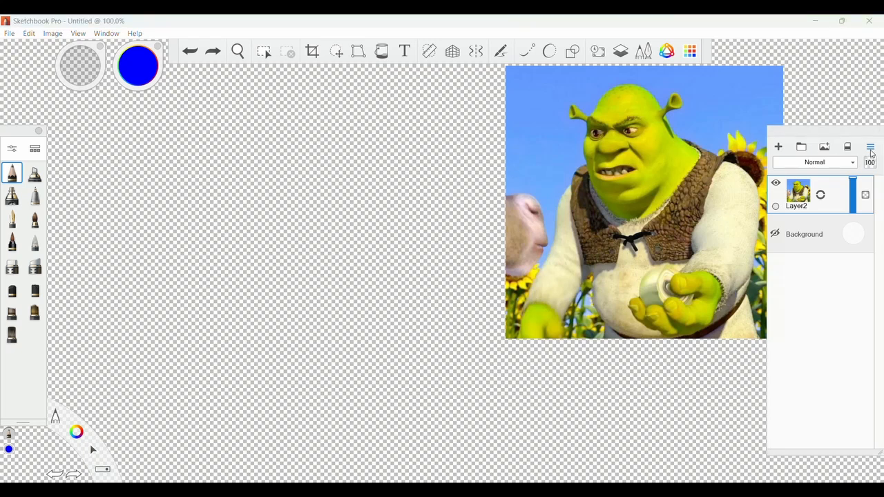
# Lock the Shrek image layer, Layer2, and unlock it again.
pyautogui.click(870, 148)
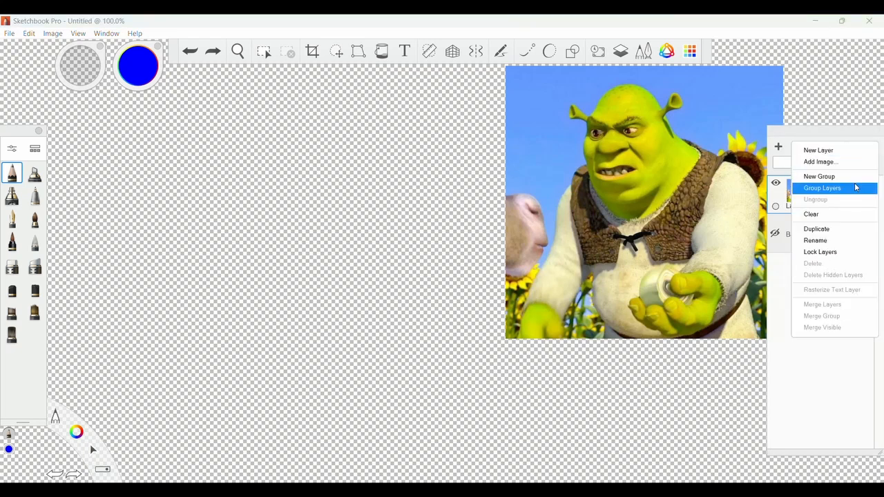
pyautogui.click(840, 256)
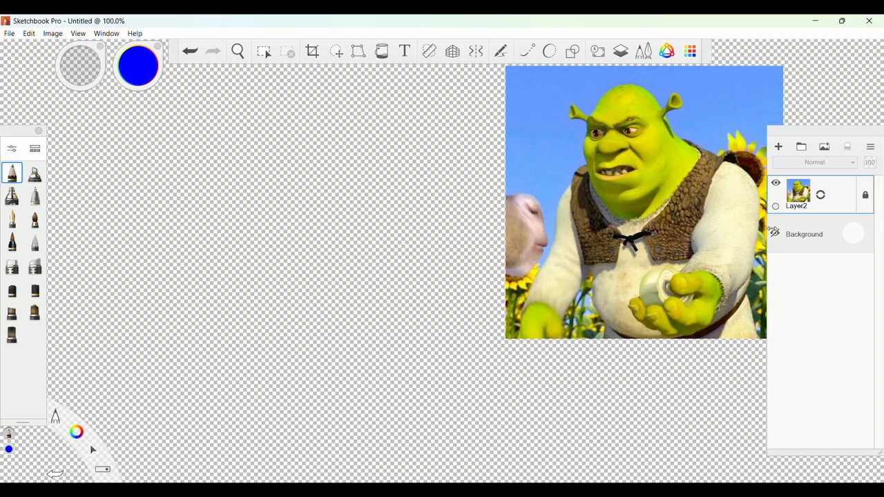
pyautogui.click(870, 147)
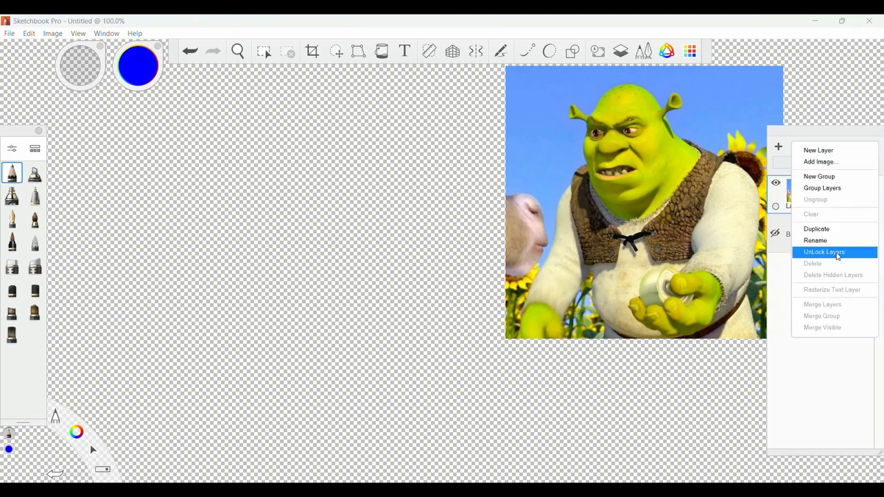
pyautogui.click(803, 353)
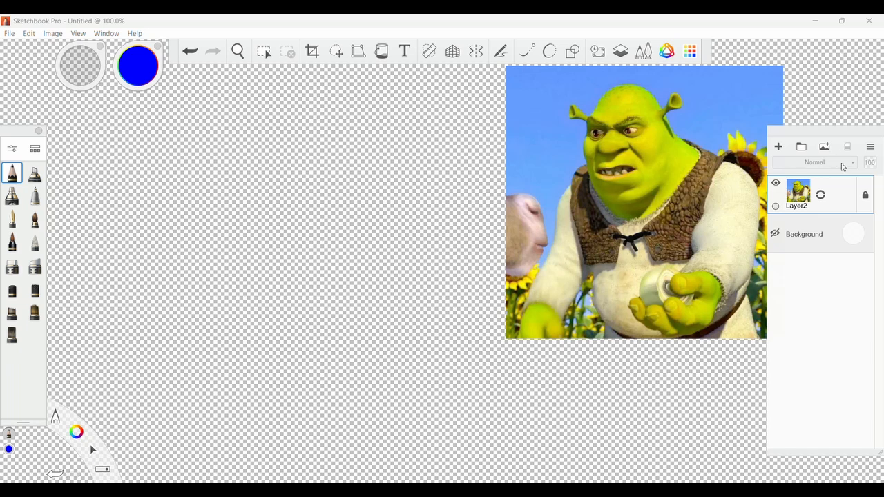
pyautogui.click(870, 147)
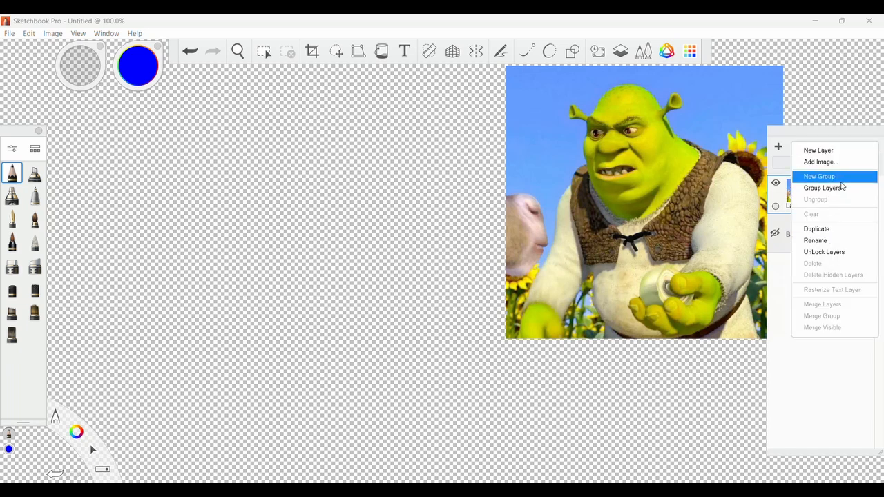
pyautogui.click(839, 261)
# Shrink the Shrek image, move it to the canvas's upper-right corner, and lock Layer2.
pyautogui.hotkey('ctrl', 't')
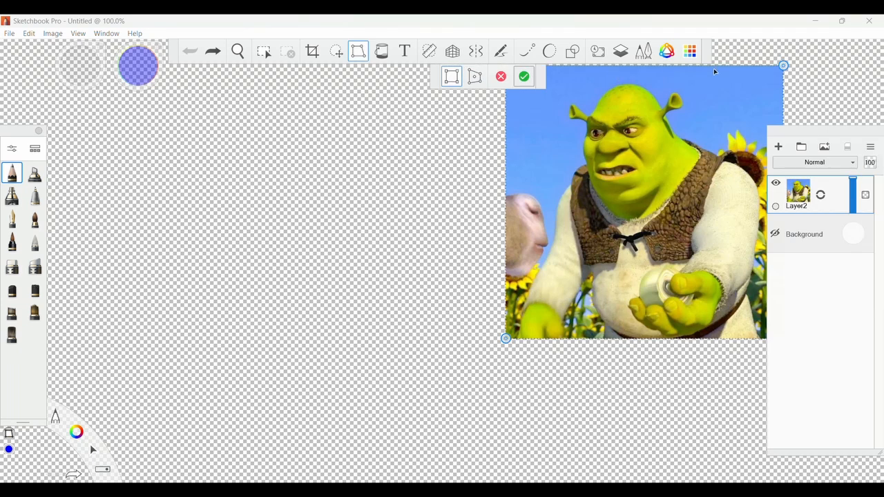
pyautogui.moveTo(782, 66); pyautogui.dragTo(683, 169)
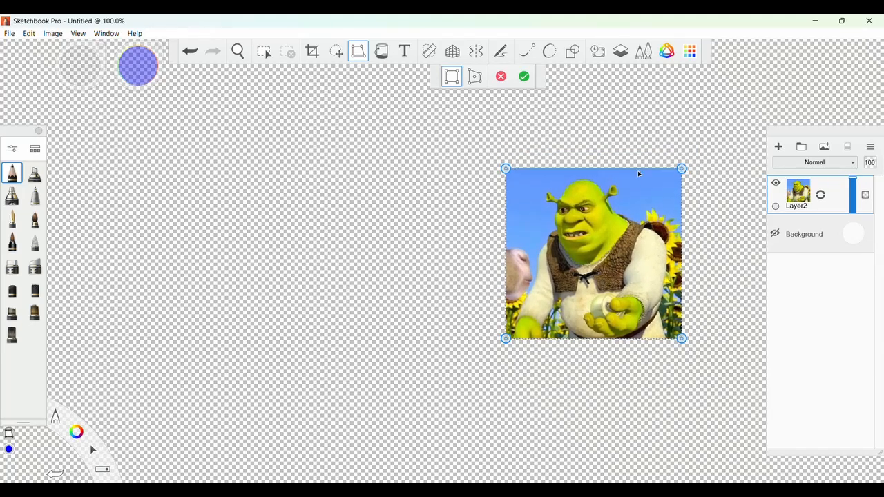
pyautogui.moveTo(599, 234); pyautogui.dragTo(703, 126)
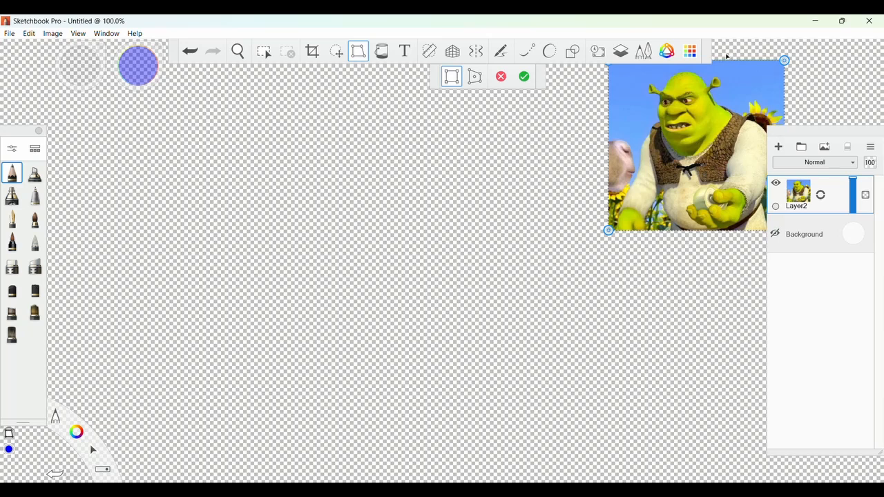
pyautogui.click(524, 76)
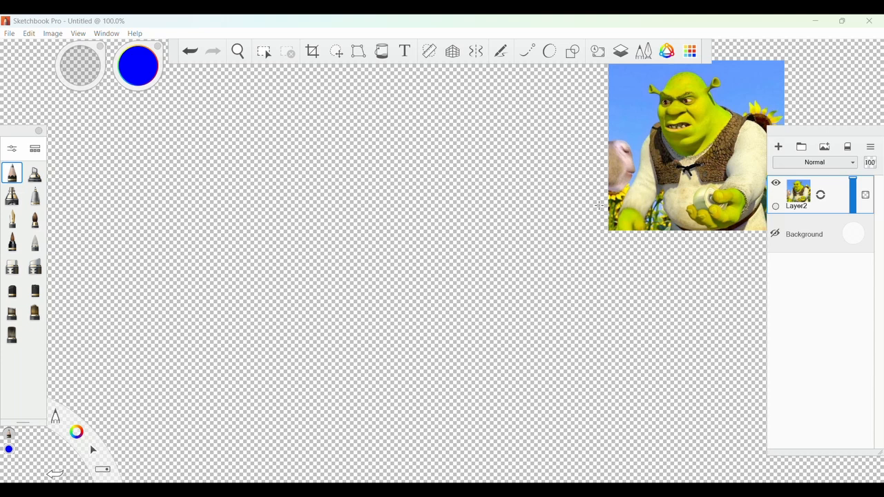
pyautogui.click(834, 251)
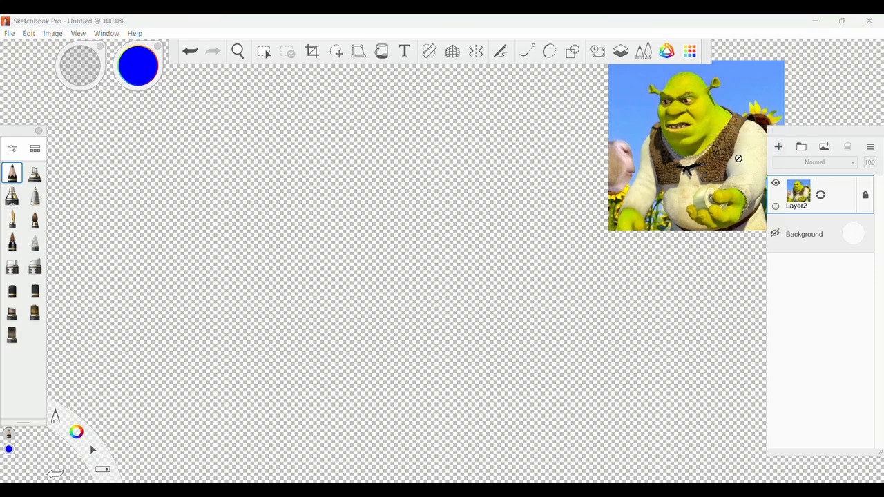
# Add a new layer above Layer2 and sketch Shrek's head circle with a vertical centre line and horizontal eye guides.
pyautogui.click(778, 148)
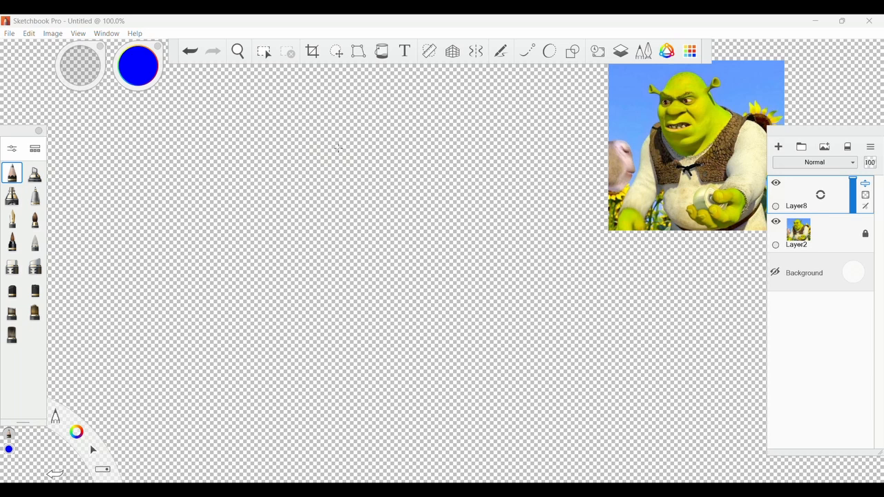
pyautogui.moveTo(350, 133)
pyautogui.mouseDown()
pyautogui.moveTo(370, 228)
pyautogui.moveTo(400, 180)
pyautogui.moveTo(358, 126)
pyautogui.moveTo(300, 168)
pyautogui.moveTo(379, 223)
pyautogui.moveTo(364, 125)
pyautogui.moveTo(300, 197)
pyautogui.moveTo(332, 236)
pyautogui.moveTo(364, 236)
pyautogui.moveTo(395, 219)
pyautogui.moveTo(407, 183)
pyautogui.moveTo(401, 153)
pyautogui.moveTo(365, 125)
pyautogui.moveTo(318, 138)
pyautogui.moveTo(299, 176)
pyautogui.moveTo(307, 217)
pyautogui.moveTo(335, 238)
pyautogui.moveTo(399, 216)
pyautogui.mouseUp()
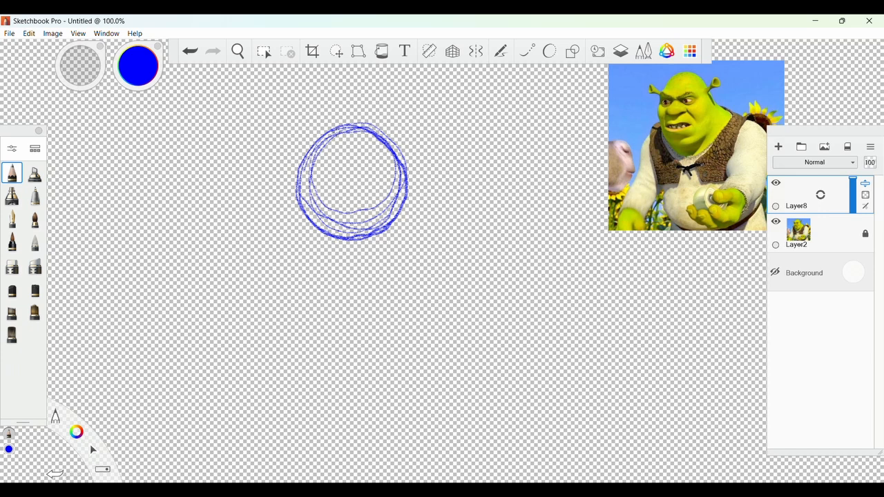
pyautogui.moveTo(337, 133); pyautogui.dragTo(338, 234)
pyautogui.moveTo(305, 187); pyautogui.dragTo(352, 191)
pyautogui.moveTo(302, 196); pyautogui.dragTo(396, 202)
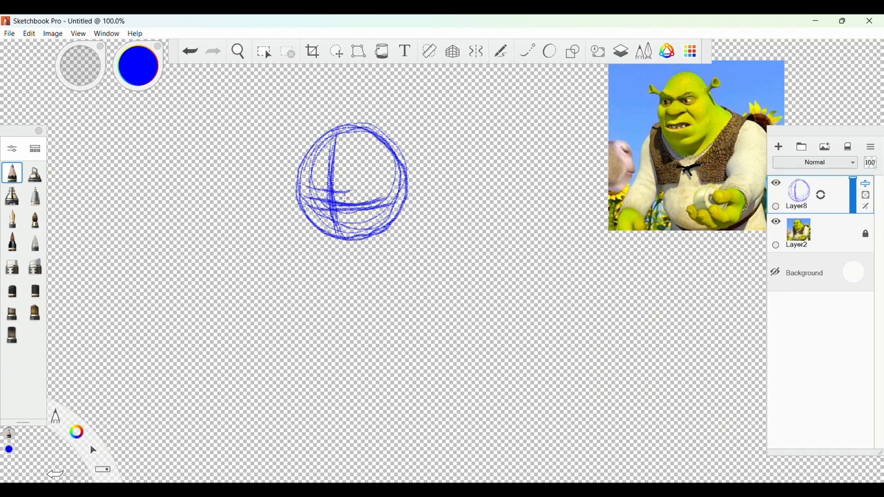
# Enlarge the head circle sketch on Layer8 and move it down and to the left.
pyautogui.click(336, 51)
pyautogui.click(358, 52)
pyautogui.moveTo(410, 122); pyautogui.dragTo(450, 76)
pyautogui.click(525, 78)
pyautogui.click(336, 51)
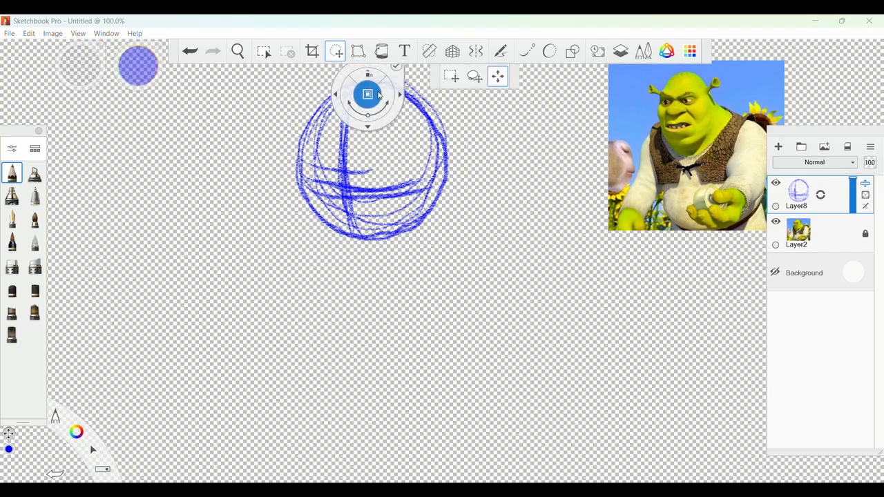
pyautogui.moveTo(401, 220); pyautogui.dragTo(362, 283)
pyautogui.click(474, 95)
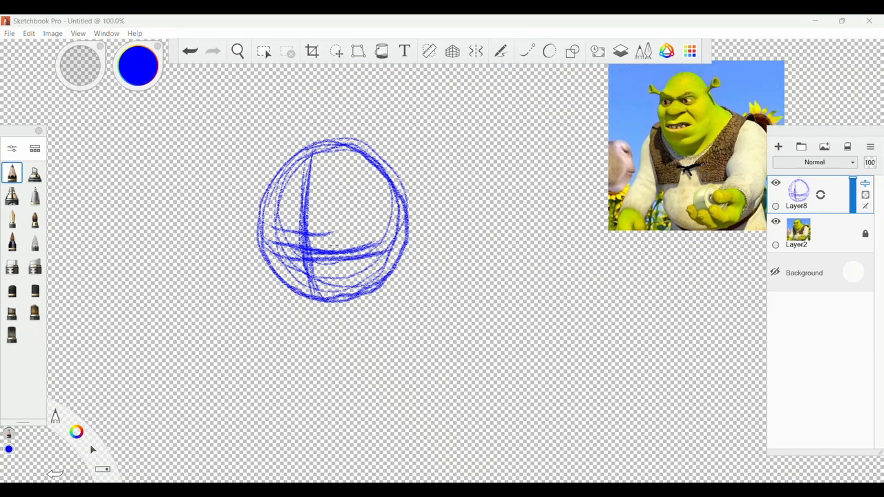
# Sketch Shrek's nose, eye lines and first eyebrow arcs over the head guides.
pyautogui.moveTo(334, 245)
pyautogui.mouseDown()
pyautogui.moveTo(373, 243)
pyautogui.moveTo(265, 242)
pyautogui.moveTo(290, 257)
pyautogui.moveTo(288, 271)
pyautogui.moveTo(332, 300)
pyautogui.moveTo(334, 284)
pyautogui.mouseUp()
pyautogui.moveTo(284, 263); pyautogui.dragTo(306, 293)
pyautogui.moveTo(257, 224)
pyautogui.mouseDown()
pyautogui.moveTo(255, 238)
pyautogui.moveTo(268, 226)
pyautogui.mouseUp()
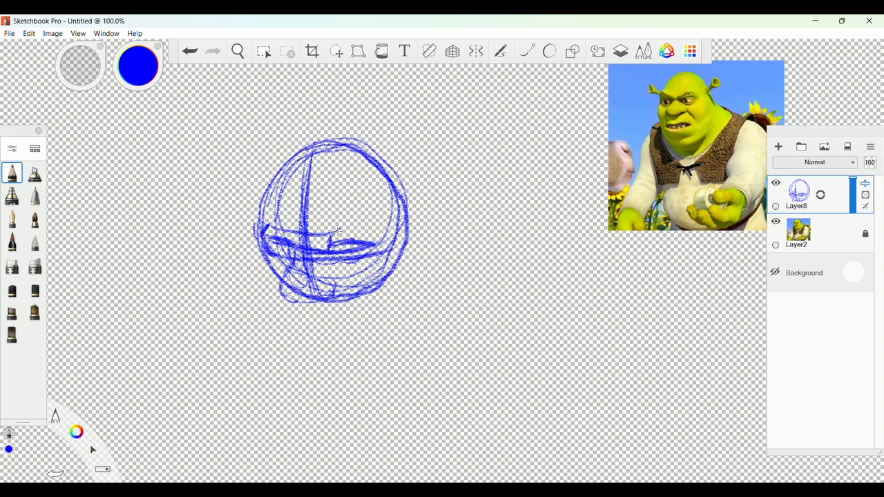
pyautogui.moveTo(341, 230); pyautogui.dragTo(329, 242)
pyautogui.moveTo(304, 199); pyautogui.dragTo(301, 236)
pyautogui.moveTo(264, 225)
pyautogui.mouseDown()
pyautogui.moveTo(263, 208)
pyautogui.moveTo(289, 203)
pyautogui.mouseUp()
pyautogui.moveTo(343, 199); pyautogui.dragTo(377, 200)
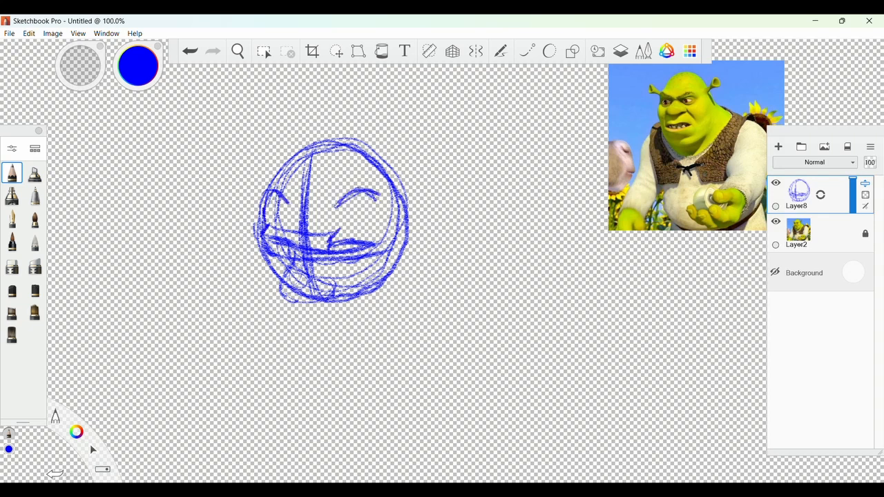
# Join the eyebrows into one furrowed line and reinforce the outline of the skull and cheeks.
pyautogui.moveTo(278, 207); pyautogui.dragTo(368, 189)
pyautogui.moveTo(269, 183); pyautogui.dragTo(286, 199)
pyautogui.moveTo(277, 194)
pyautogui.mouseDown()
pyautogui.moveTo(412, 180)
pyautogui.moveTo(408, 190)
pyautogui.mouseUp()
pyautogui.moveTo(304, 141); pyautogui.dragTo(406, 220)
pyautogui.moveTo(268, 252)
pyautogui.mouseDown()
pyautogui.moveTo(262, 284)
pyautogui.moveTo(278, 288)
pyautogui.mouseUp()
pyautogui.moveTo(341, 294)
pyautogui.mouseDown()
pyautogui.moveTo(359, 307)
pyautogui.moveTo(395, 285)
pyautogui.mouseUp()
# Sketch Shrek's mouth, chin and jawline below the head circle.
pyautogui.moveTo(366, 308); pyautogui.dragTo(389, 286)
pyautogui.moveTo(301, 304); pyautogui.dragTo(304, 317)
pyautogui.moveTo(288, 318); pyautogui.dragTo(350, 306)
pyautogui.moveTo(302, 329)
pyautogui.mouseDown()
pyautogui.moveTo(356, 304)
pyautogui.moveTo(332, 346)
pyautogui.mouseUp()
pyautogui.moveTo(274, 302); pyautogui.dragTo(286, 323)
pyautogui.moveTo(280, 312)
pyautogui.mouseDown()
pyautogui.moveTo(331, 350)
pyautogui.moveTo(385, 307)
pyautogui.mouseUp()
pyautogui.moveTo(349, 343); pyautogui.dragTo(413, 275)
# Sketch both horn-shaped ears and the curve running from the back of the head down the neck.
pyautogui.moveTo(280, 172); pyautogui.dragTo(246, 165)
pyautogui.moveTo(247, 163)
pyautogui.mouseDown()
pyautogui.moveTo(250, 191)
pyautogui.moveTo(262, 187)
pyautogui.mouseUp()
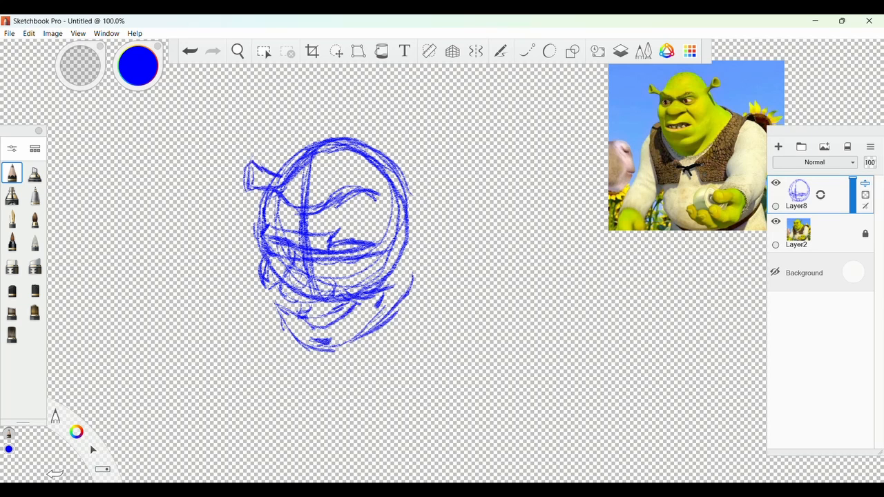
pyautogui.moveTo(384, 170)
pyautogui.mouseDown()
pyautogui.moveTo(432, 146)
pyautogui.moveTo(413, 172)
pyautogui.moveTo(455, 301)
pyautogui.mouseUp()
pyautogui.moveTo(410, 182); pyautogui.dragTo(459, 309)
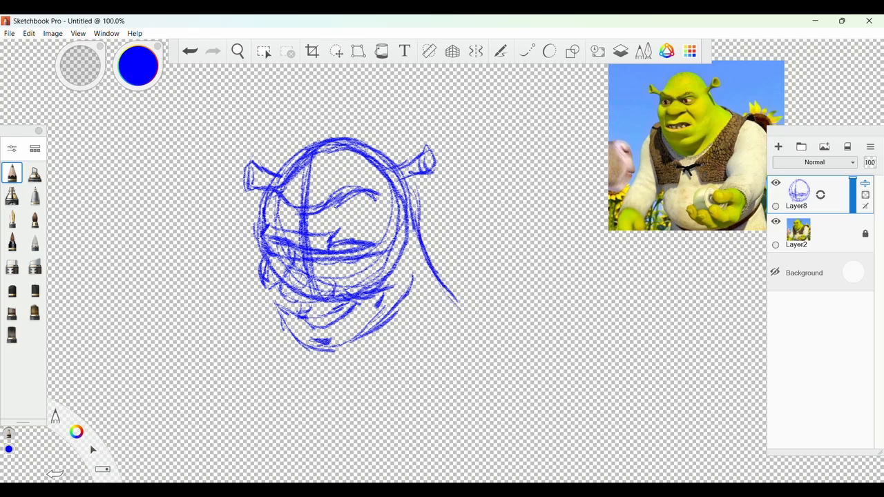
pyautogui.moveTo(377, 153); pyautogui.dragTo(458, 297)
pyautogui.moveTo(406, 171); pyautogui.dragTo(301, 143)
# Sketch the collar curve under the neck, both shoulder lines and the vest edge.
pyautogui.moveTo(454, 304); pyautogui.dragTo(350, 361)
pyautogui.moveTo(428, 348); pyautogui.dragTo(328, 370)
pyautogui.moveTo(455, 330); pyautogui.dragTo(337, 367)
pyautogui.moveTo(381, 360); pyautogui.dragTo(329, 372)
pyautogui.moveTo(450, 288); pyautogui.dragTo(510, 301)
pyautogui.moveTo(298, 343); pyautogui.dragTo(246, 365)
pyautogui.moveTo(279, 351); pyautogui.dragTo(249, 378)
pyautogui.moveTo(469, 294); pyautogui.dragTo(467, 362)
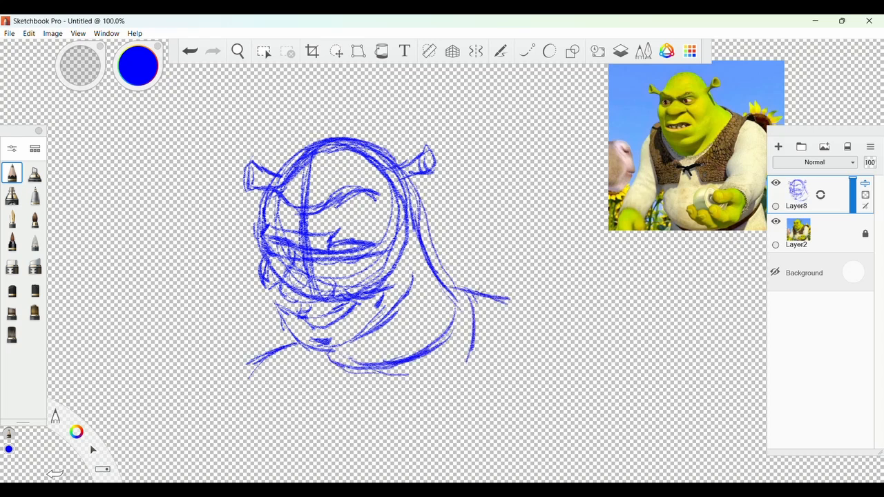
# Sketch the cupped hand below the collar, the vest's armhole and the front neckline edge.
pyautogui.moveTo(459, 422); pyautogui.dragTo(450, 365)
pyautogui.moveTo(443, 366)
pyautogui.mouseDown()
pyautogui.moveTo(416, 343)
pyautogui.moveTo(414, 330)
pyautogui.moveTo(397, 368)
pyautogui.moveTo(348, 342)
pyautogui.moveTo(396, 391)
pyautogui.mouseUp()
pyautogui.moveTo(337, 359)
pyautogui.mouseDown()
pyautogui.moveTo(390, 413)
pyautogui.moveTo(341, 384)
pyautogui.moveTo(319, 388)
pyautogui.mouseUp()
pyautogui.moveTo(323, 367)
pyautogui.mouseDown()
pyautogui.moveTo(400, 414)
pyautogui.moveTo(331, 386)
pyautogui.moveTo(409, 340)
pyautogui.mouseUp()
pyautogui.moveTo(486, 246); pyautogui.dragTo(522, 243)
pyautogui.moveTo(511, 251); pyautogui.dragTo(497, 293)
pyautogui.moveTo(312, 295); pyautogui.dragTo(333, 337)
# Sketch the outlines of both upper arms and the wrist and forearm line beside the hand.
pyautogui.moveTo(270, 303); pyautogui.dragTo(275, 330)
pyautogui.moveTo(275, 294)
pyautogui.mouseDown()
pyautogui.moveTo(294, 368)
pyautogui.moveTo(237, 370)
pyautogui.mouseUp()
pyautogui.moveTo(242, 316); pyautogui.dragTo(222, 368)
pyautogui.moveTo(494, 244)
pyautogui.mouseDown()
pyautogui.moveTo(527, 264)
pyautogui.moveTo(583, 355)
pyautogui.mouseUp()
pyautogui.moveTo(497, 294)
pyautogui.mouseDown()
pyautogui.moveTo(486, 360)
pyautogui.moveTo(415, 415)
pyautogui.mouseUp()
pyautogui.moveTo(441, 382); pyautogui.dragTo(428, 412)
pyautogui.moveTo(445, 374); pyautogui.dragTo(512, 406)
# Extend the sketch with the rounded elbow and underside of the raised arm, the body edge and the opposite sleeve.
pyautogui.click(337, 51)
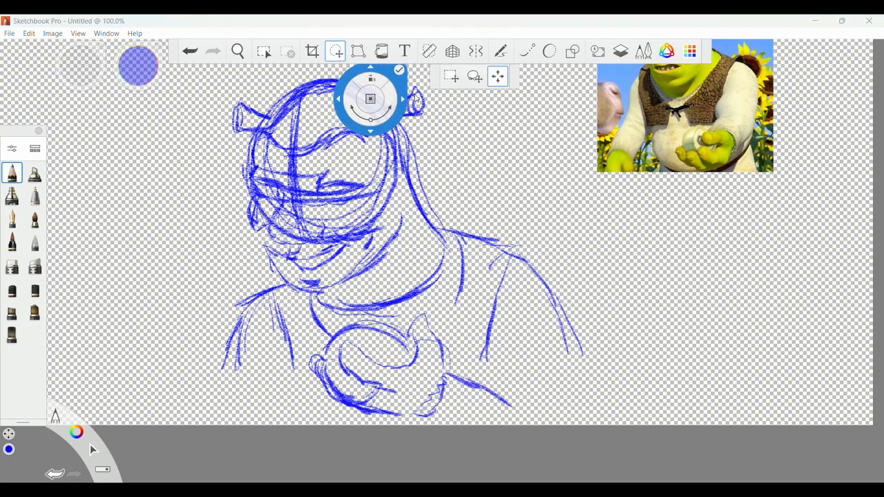
pyautogui.moveTo(476, 270)
pyautogui.mouseDown()
pyautogui.moveTo(474, 221)
pyautogui.moveTo(498, 278)
pyautogui.mouseUp()
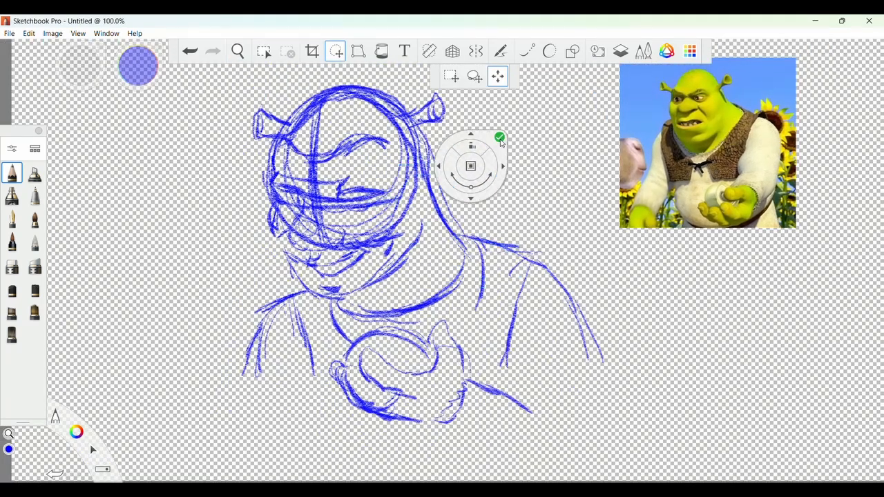
pyautogui.click(500, 138)
pyautogui.moveTo(501, 214); pyautogui.dragTo(448, 216)
pyautogui.moveTo(384, 424); pyautogui.dragTo(481, 459)
pyautogui.moveTo(540, 345); pyautogui.dragTo(470, 467)
pyautogui.moveTo(251, 349); pyautogui.dragTo(246, 419)
pyautogui.moveTo(203, 330); pyautogui.dragTo(183, 405)
pyautogui.moveTo(205, 321); pyautogui.dragTo(179, 412)
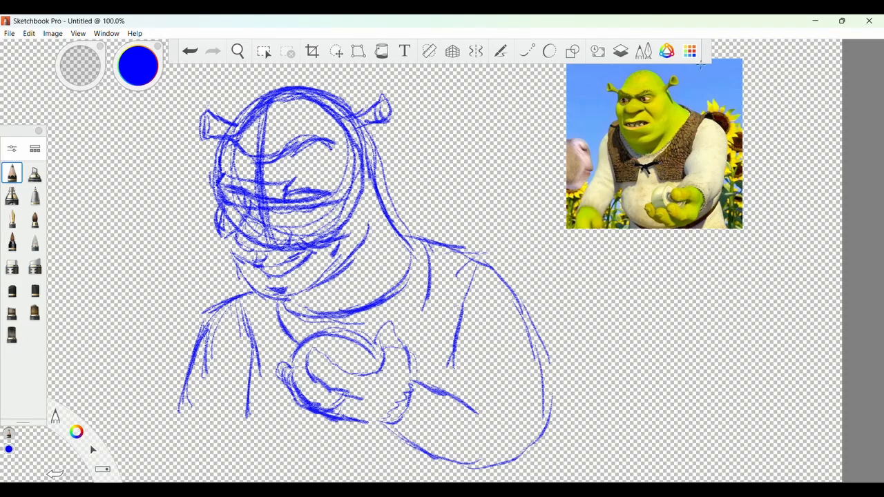
# Reduce the opacity of the Layer8 sketch to 34 and hide the Layer2 reference image.
pyautogui.click(620, 51)
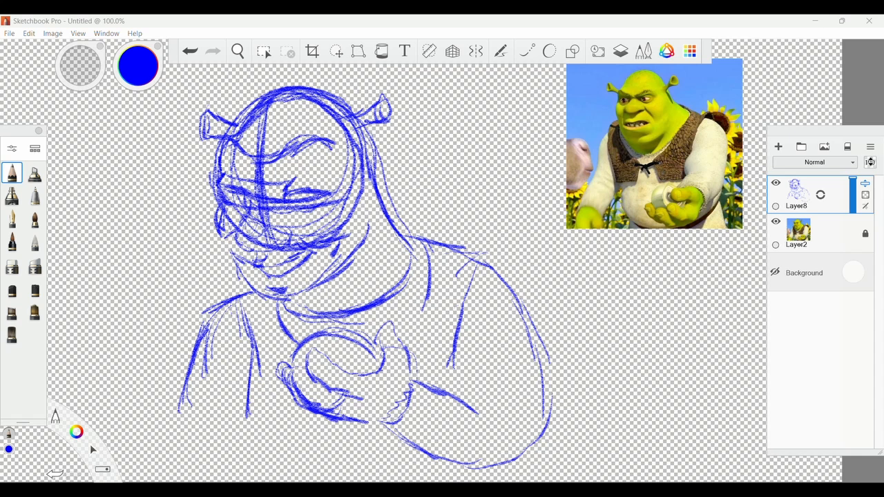
pyautogui.moveTo(872, 162)
pyautogui.mouseDown()
pyautogui.moveTo(866, 235)
pyautogui.moveTo(864, 223)
pyautogui.mouseUp()
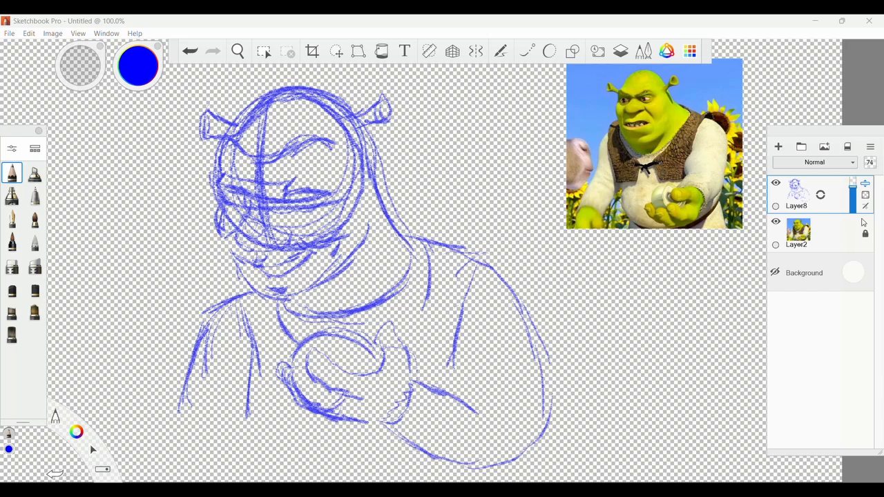
pyautogui.moveTo(870, 164); pyautogui.dragTo(861, 240)
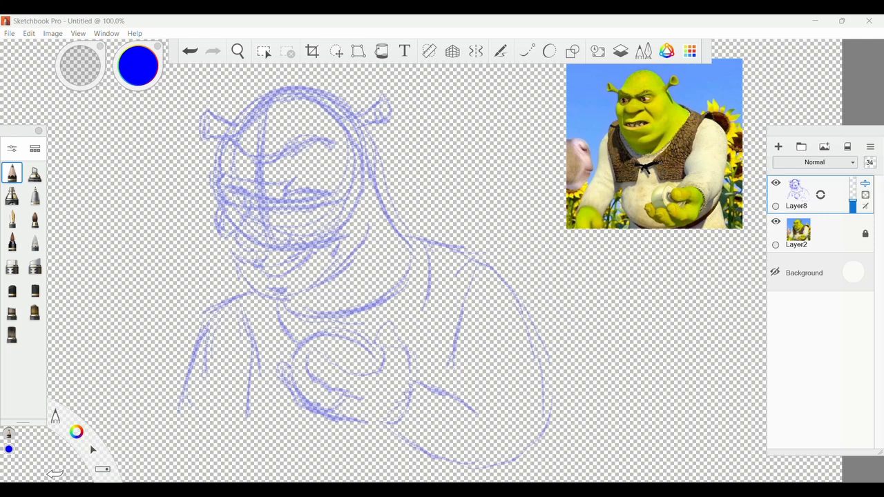
pyautogui.click(776, 222)
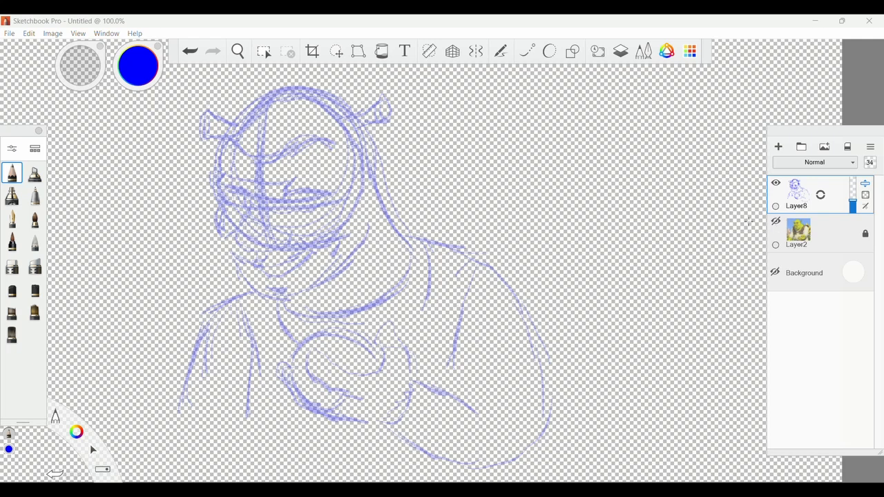
pyautogui.hotkey('ctrl', 'z')
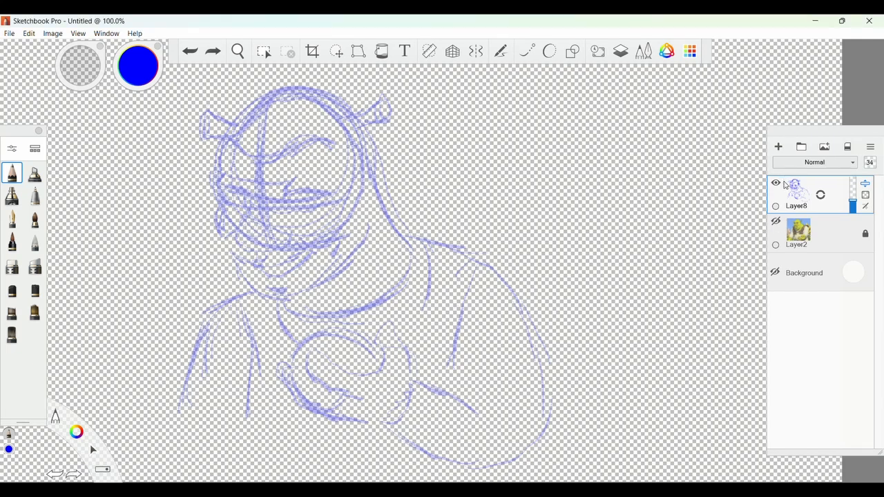
# Move the faded Layer8 sketch right and slightly up on the canvas.
pyautogui.click(335, 51)
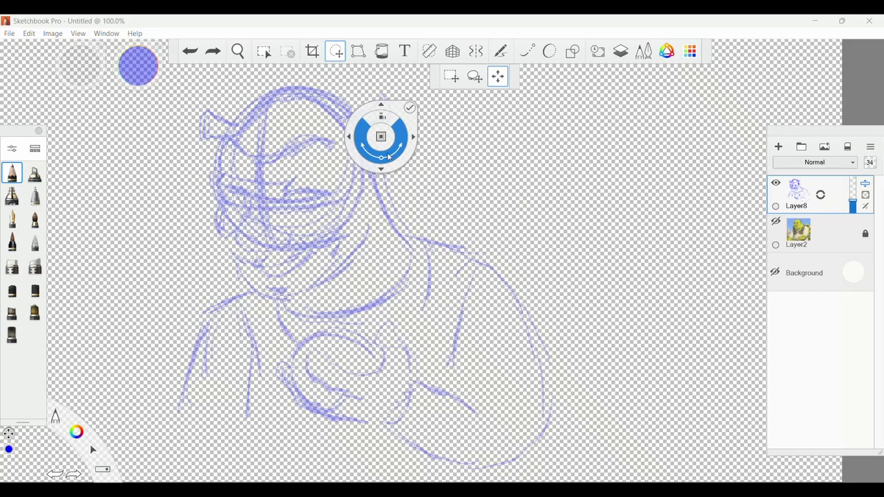
pyautogui.moveTo(408, 135); pyautogui.dragTo(475, 126)
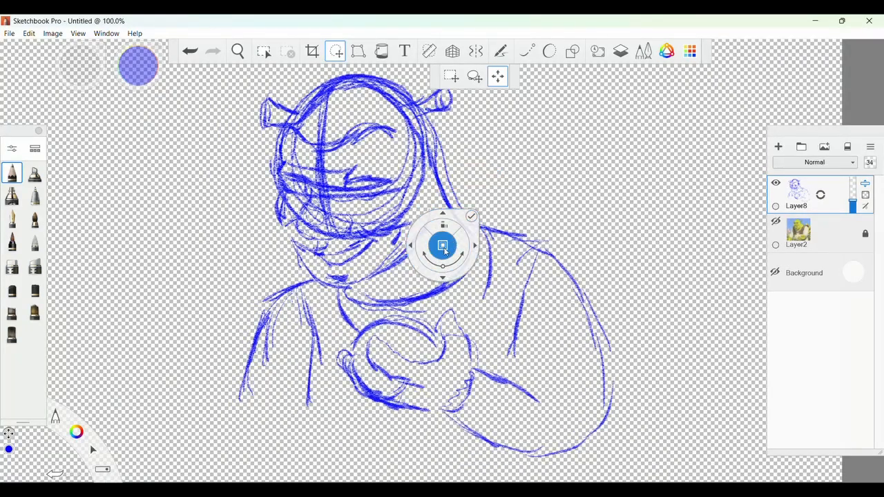
pyautogui.click(476, 217)
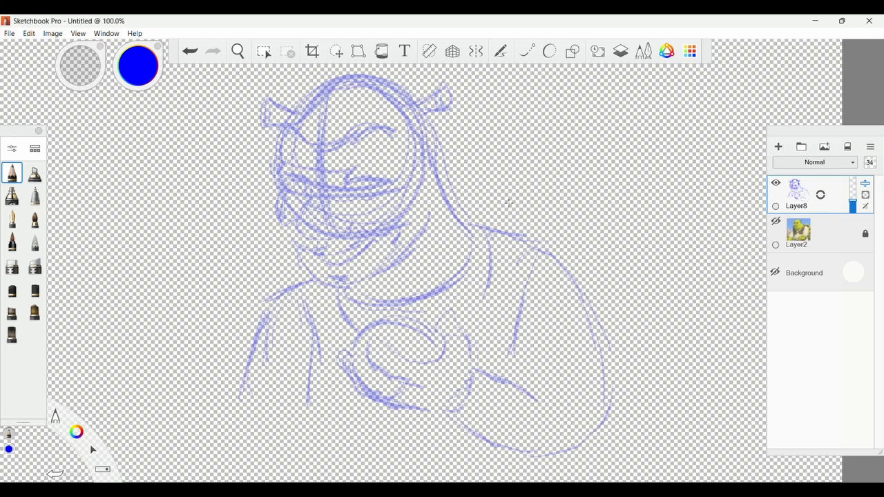
# Undo a test stroke beside the sketch and lock Layer8.
pyautogui.moveTo(511, 199)
pyautogui.mouseDown()
pyautogui.moveTo(625, 183)
pyautogui.moveTo(691, 260)
pyautogui.moveTo(659, 321)
pyautogui.moveTo(668, 298)
pyautogui.mouseUp()
pyautogui.hotkey('ctrl', 'z')
pyautogui.click(871, 148)
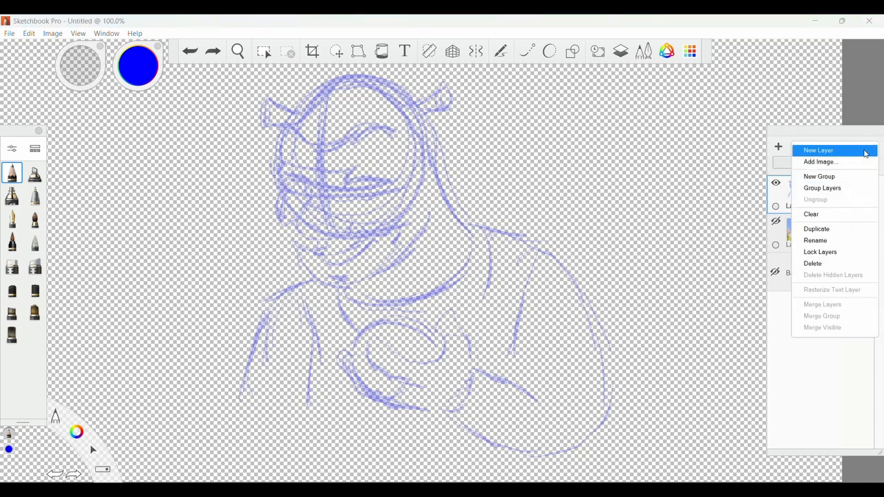
pyautogui.click(837, 252)
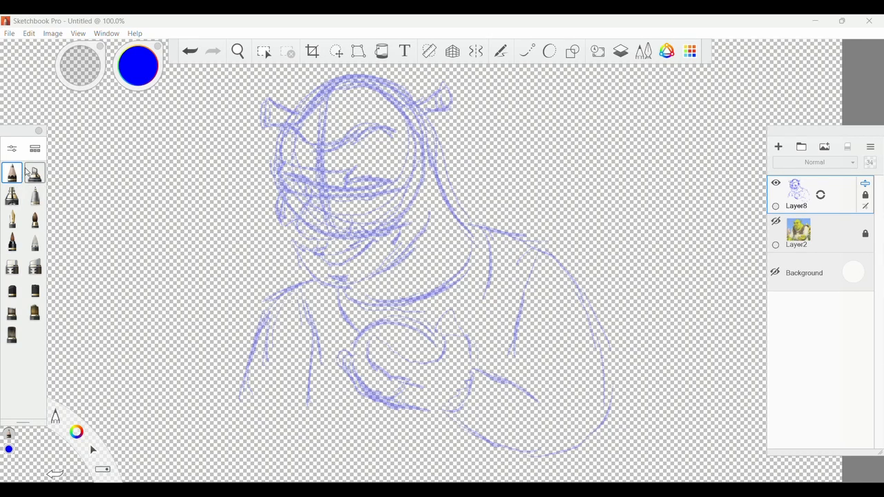
# Set the Primary Pencil's size with heavy pressure to 7.1.
pyautogui.click(14, 151)
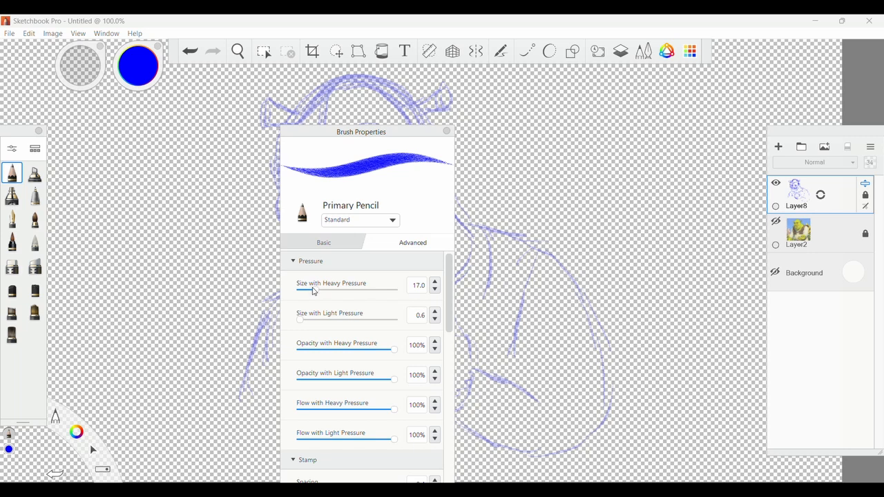
pyautogui.moveTo(314, 291); pyautogui.dragTo(305, 291)
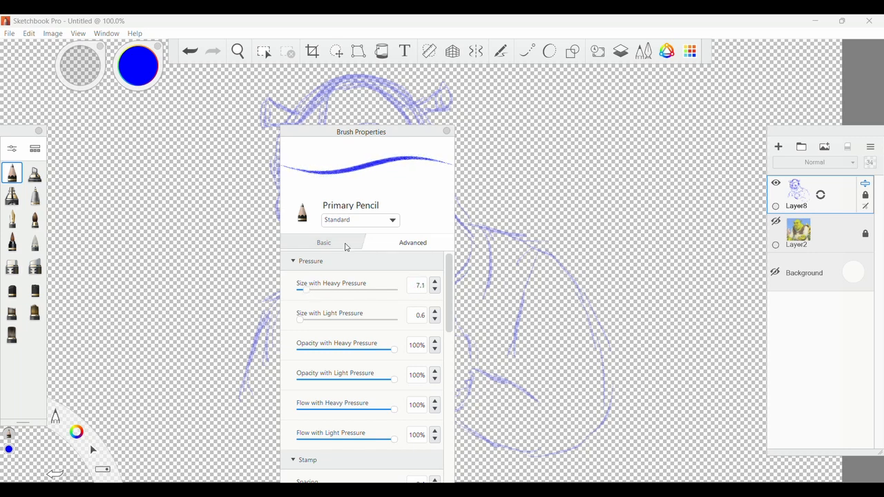
# Add a new layer above the locked Layer8 and trace the nose outline over the faded sketch.
pyautogui.click(447, 132)
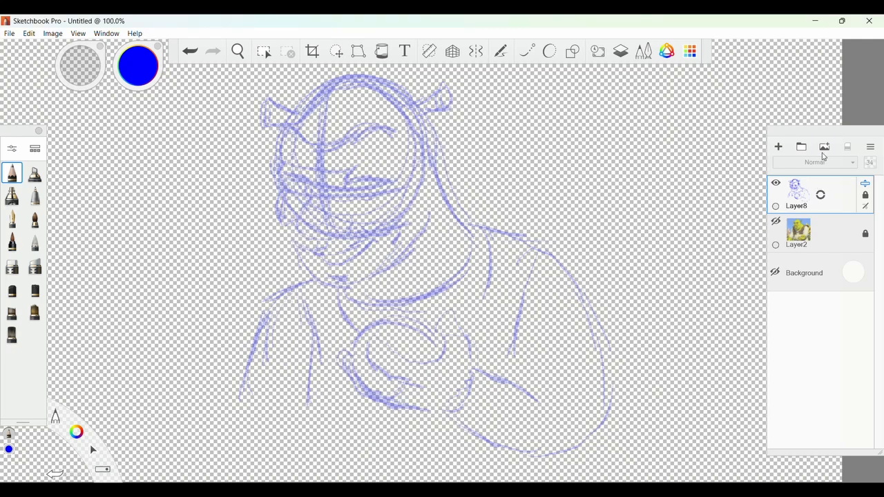
pyautogui.click(780, 147)
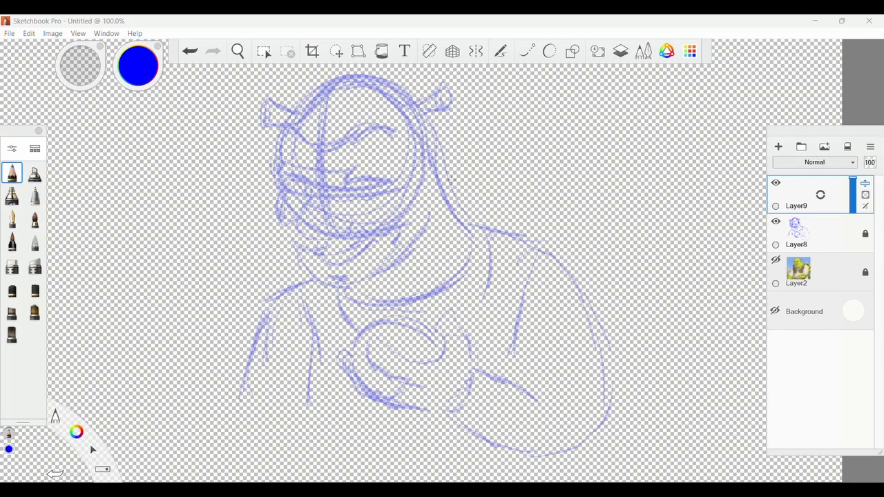
pyautogui.scroll(1, 697, 162)
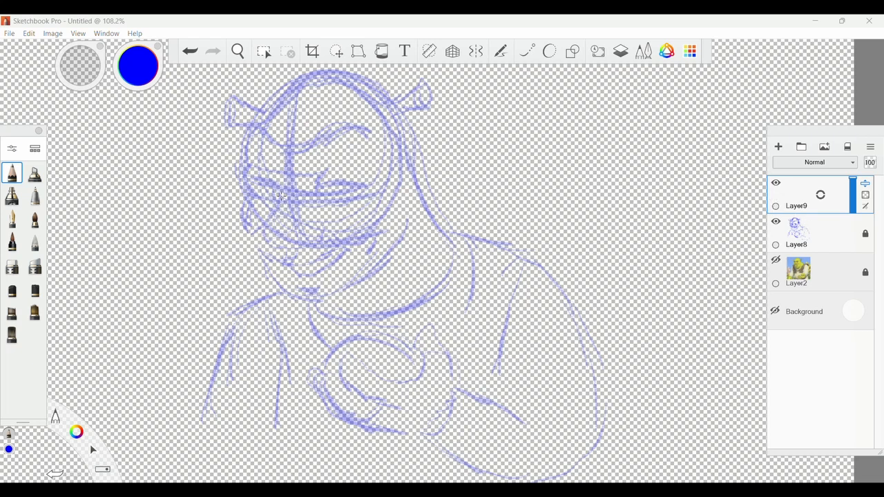
pyautogui.moveTo(281, 194)
pyautogui.mouseDown()
pyautogui.moveTo(263, 240)
pyautogui.moveTo(316, 243)
pyautogui.mouseUp()
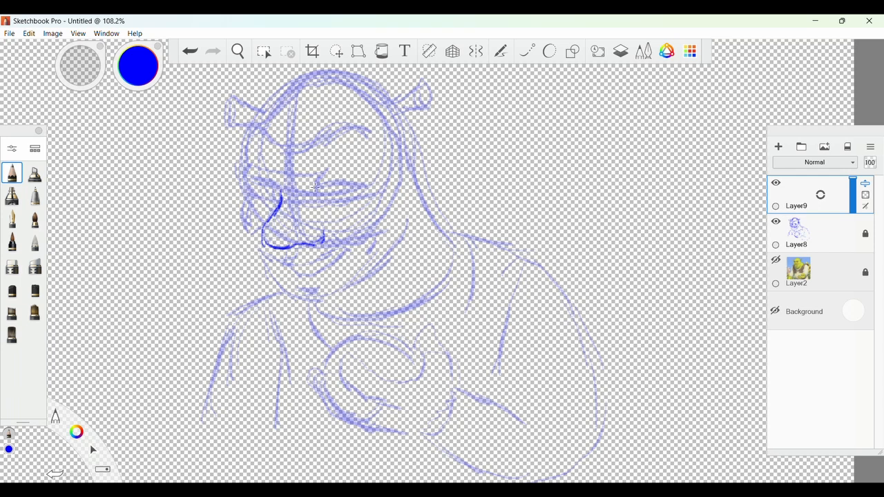
# Sketch both eyes with their irises and upper lid creases over the faded guide.
pyautogui.moveTo(316, 186); pyautogui.dragTo(370, 187)
pyautogui.moveTo(325, 199)
pyautogui.mouseDown()
pyautogui.moveTo(352, 201)
pyautogui.moveTo(366, 184)
pyautogui.moveTo(351, 197)
pyautogui.mouseUp()
pyautogui.moveTo(279, 191)
pyautogui.mouseDown()
pyautogui.moveTo(249, 185)
pyautogui.moveTo(278, 195)
pyautogui.mouseUp()
pyautogui.moveTo(269, 171); pyautogui.dragTo(279, 184)
pyautogui.moveTo(322, 167); pyautogui.dragTo(318, 182)
# Sketch the smiling mouth and the rounded cheek beside the nose.
pyautogui.moveTo(287, 263)
pyautogui.mouseDown()
pyautogui.moveTo(335, 267)
pyautogui.moveTo(350, 250)
pyautogui.mouseUp()
pyautogui.moveTo(293, 263)
pyautogui.mouseDown()
pyautogui.moveTo(328, 266)
pyautogui.moveTo(332, 234)
pyautogui.moveTo(370, 248)
pyautogui.mouseUp()
pyautogui.moveTo(261, 236)
pyautogui.mouseDown()
pyautogui.moveTo(247, 200)
pyautogui.moveTo(275, 194)
pyautogui.mouseUp()
pyautogui.moveTo(337, 187); pyautogui.dragTo(349, 189)
# Sketch the eyebrows and lower lip, and draw the jawline around the chin.
pyautogui.moveTo(308, 151)
pyautogui.mouseDown()
pyautogui.moveTo(368, 131)
pyautogui.moveTo(352, 123)
pyautogui.mouseUp()
pyautogui.moveTo(275, 146)
pyautogui.mouseDown()
pyautogui.moveTo(261, 130)
pyautogui.moveTo(278, 146)
pyautogui.mouseUp()
pyautogui.moveTo(269, 234)
pyautogui.mouseDown()
pyautogui.moveTo(263, 253)
pyautogui.moveTo(335, 268)
pyautogui.mouseUp()
pyautogui.moveTo(301, 276); pyautogui.dragTo(302, 281)
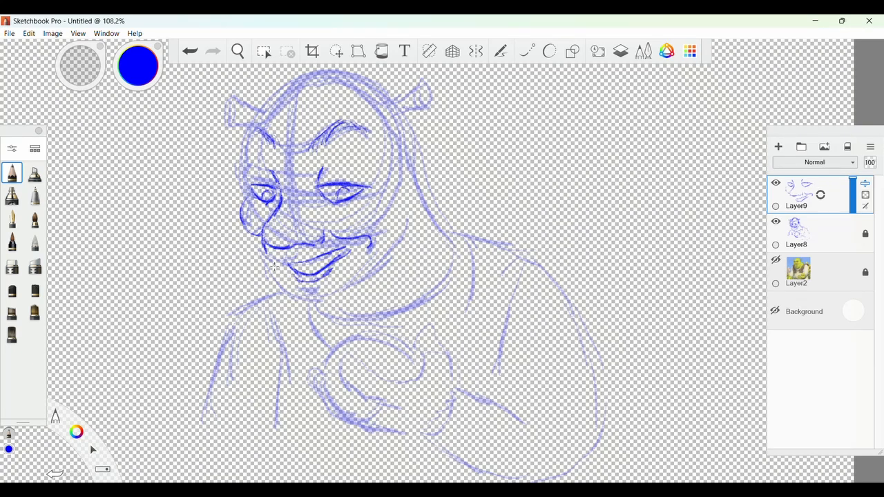
pyautogui.moveTo(253, 238)
pyautogui.mouseDown()
pyautogui.moveTo(294, 293)
pyautogui.moveTo(335, 301)
pyautogui.moveTo(359, 294)
pyautogui.moveTo(389, 259)
pyautogui.mouseUp()
pyautogui.moveTo(387, 266); pyautogui.dragTo(372, 281)
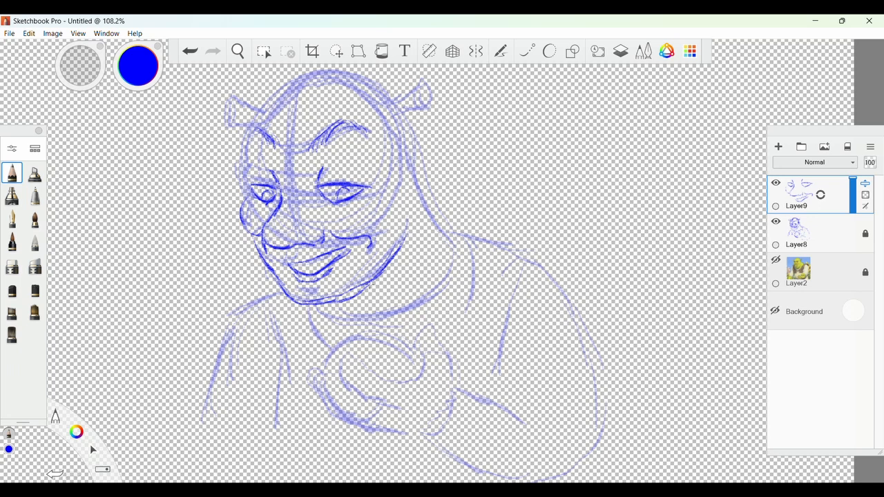
# Trace the bald head's outline down to the neck and sketch both trumpet-shaped ears.
pyautogui.moveTo(255, 181)
pyautogui.mouseDown()
pyautogui.moveTo(242, 207)
pyautogui.moveTo(246, 126)
pyautogui.moveTo(276, 105)
pyautogui.mouseUp()
pyautogui.moveTo(269, 109)
pyautogui.mouseDown()
pyautogui.moveTo(316, 77)
pyautogui.moveTo(394, 109)
pyautogui.moveTo(426, 205)
pyautogui.mouseUp()
pyautogui.moveTo(403, 150)
pyautogui.mouseDown()
pyautogui.moveTo(438, 236)
pyautogui.moveTo(361, 261)
pyautogui.mouseUp()
pyautogui.moveTo(336, 194); pyautogui.dragTo(371, 257)
pyautogui.moveTo(311, 124)
pyautogui.mouseDown()
pyautogui.moveTo(362, 261)
pyautogui.moveTo(393, 285)
pyautogui.mouseUp()
pyautogui.moveTo(222, 168); pyautogui.dragTo(188, 152)
pyautogui.moveTo(185, 157); pyautogui.dragTo(197, 186)
pyautogui.moveTo(336, 160)
pyautogui.mouseDown()
pyautogui.moveTo(391, 129)
pyautogui.moveTo(396, 160)
pyautogui.mouseUp()
pyautogui.moveTo(350, 167)
pyautogui.mouseDown()
pyautogui.moveTo(395, 162)
pyautogui.moveTo(392, 136)
pyautogui.mouseUp()
pyautogui.moveTo(438, 233); pyautogui.dragTo(424, 110)
# Sketch the collar curve below the chin, the near shoulder and the vest and sleeve lines.
pyautogui.moveTo(264, 238)
pyautogui.mouseDown()
pyautogui.moveTo(308, 249)
pyautogui.moveTo(396, 164)
pyautogui.mouseUp()
pyautogui.moveTo(397, 165); pyautogui.dragTo(390, 252)
pyautogui.moveTo(259, 238); pyautogui.dragTo(272, 271)
pyautogui.moveTo(230, 238); pyautogui.dragTo(222, 278)
pyautogui.moveTo(396, 163); pyautogui.dragTo(472, 192)
pyautogui.moveTo(470, 194)
pyautogui.mouseDown()
pyautogui.moveTo(456, 212)
pyautogui.moveTo(435, 328)
pyautogui.mouseUp()
# Sketch the raised hand with its thumb, curled fingers and outer contour.
pyautogui.moveTo(315, 302)
pyautogui.mouseDown()
pyautogui.moveTo(385, 262)
pyautogui.moveTo(398, 320)
pyautogui.mouseUp()
pyautogui.moveTo(334, 312); pyautogui.dragTo(286, 288)
pyautogui.moveTo(285, 290); pyautogui.dragTo(329, 333)
pyautogui.moveTo(264, 290); pyautogui.dragTo(322, 357)
pyautogui.moveTo(256, 305); pyautogui.dragTo(264, 334)
pyautogui.moveTo(261, 325)
pyautogui.mouseDown()
pyautogui.moveTo(327, 366)
pyautogui.moveTo(363, 372)
pyautogui.mouseUp()
pyautogui.moveTo(378, 366); pyautogui.dragTo(420, 399)
# Sketch the outlines of both arms and add the round, curved lines inside the palm.
pyautogui.moveTo(474, 195); pyautogui.dragTo(529, 293)
pyautogui.moveTo(399, 388); pyautogui.dragTo(468, 409)
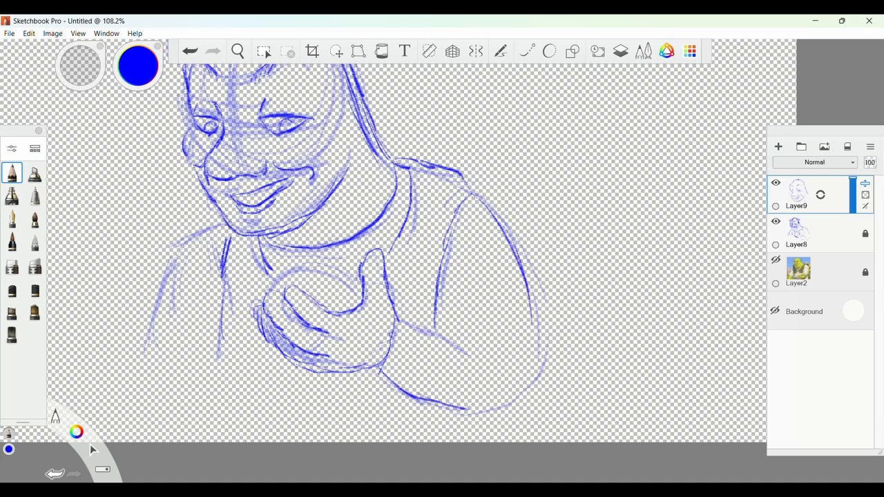
pyautogui.moveTo(230, 225); pyautogui.dragTo(159, 321)
pyautogui.scroll(-3, 392, 232)
pyautogui.moveTo(225, 288); pyautogui.dragTo(208, 333)
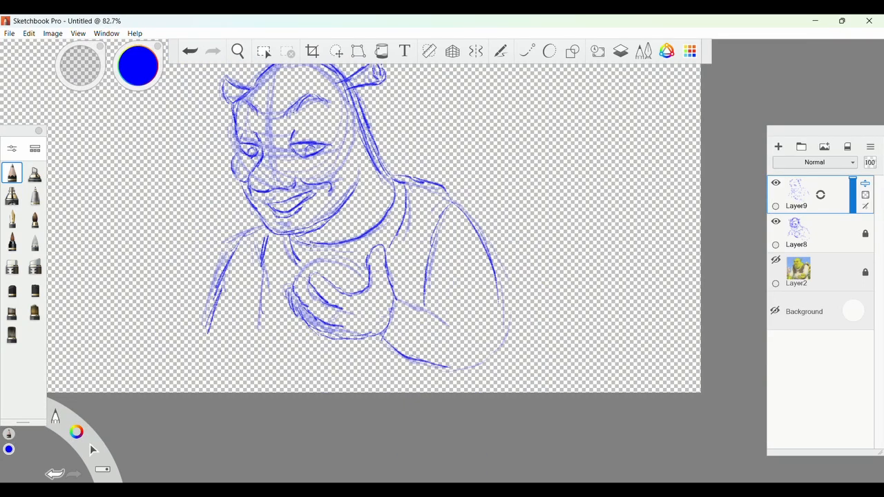
pyautogui.moveTo(311, 274)
pyautogui.mouseDown()
pyautogui.moveTo(346, 251)
pyautogui.moveTo(311, 265)
pyautogui.moveTo(359, 270)
pyautogui.moveTo(363, 286)
pyautogui.mouseUp()
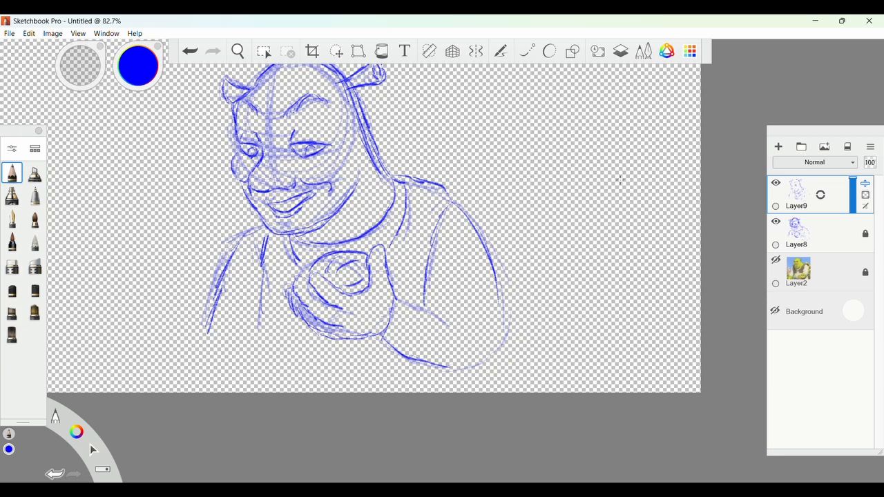
# Select the Fountain Pen brush and set the drawing color to black (000000).
pyautogui.click(341, 55)
pyautogui.click(342, 55)
pyautogui.press('space')
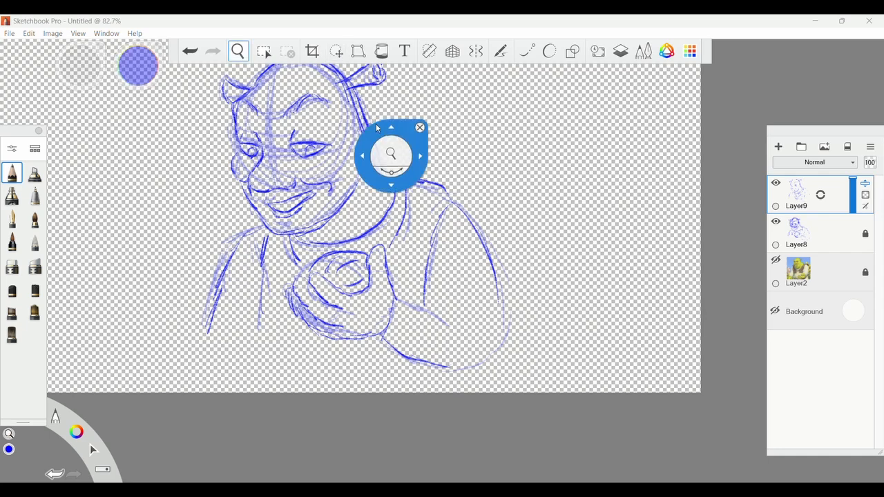
pyautogui.moveTo(374, 125)
pyautogui.mouseDown()
pyautogui.moveTo(346, 177)
pyautogui.moveTo(397, 213)
pyautogui.mouseUp()
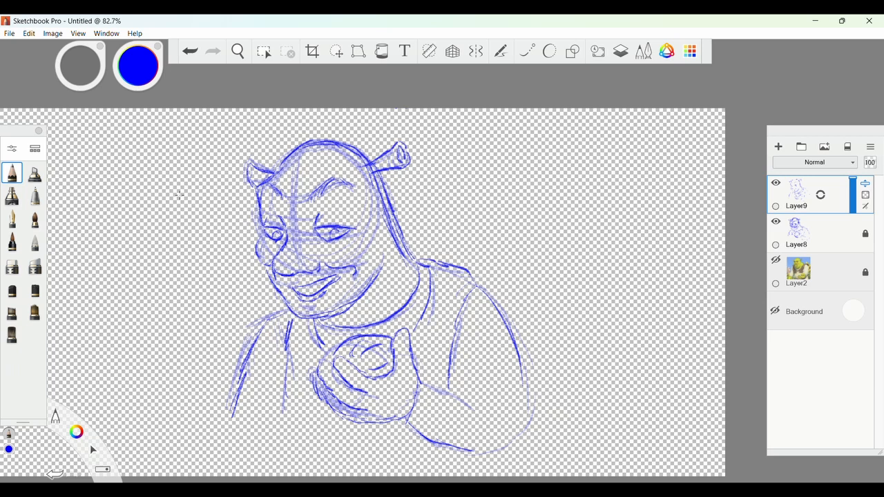
pyautogui.click(17, 223)
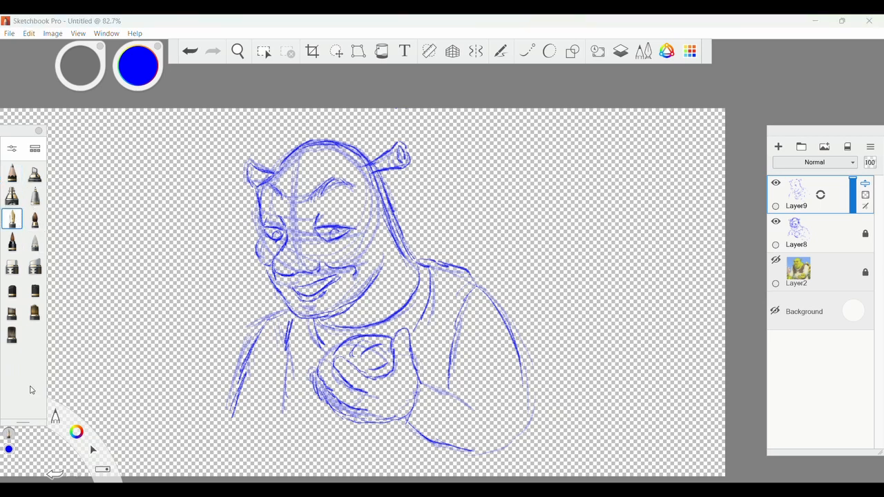
pyautogui.click(13, 451)
pyautogui.click(13, 452)
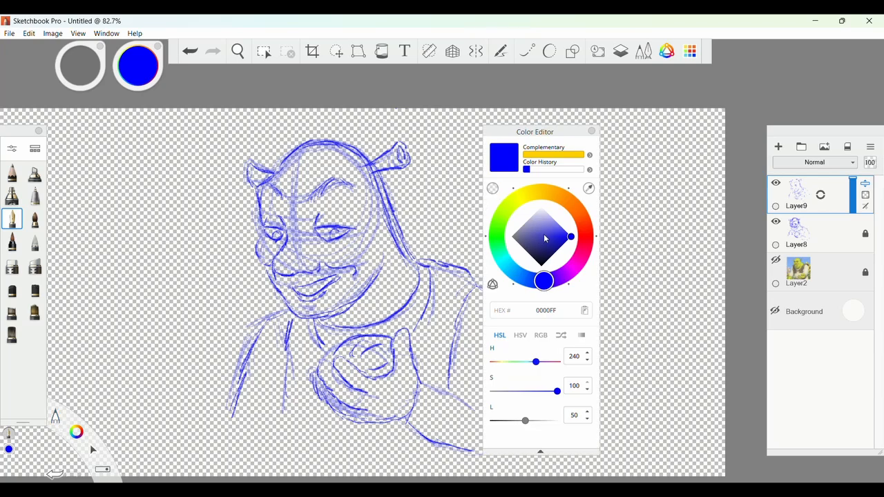
pyautogui.moveTo(566, 246); pyautogui.dragTo(541, 266)
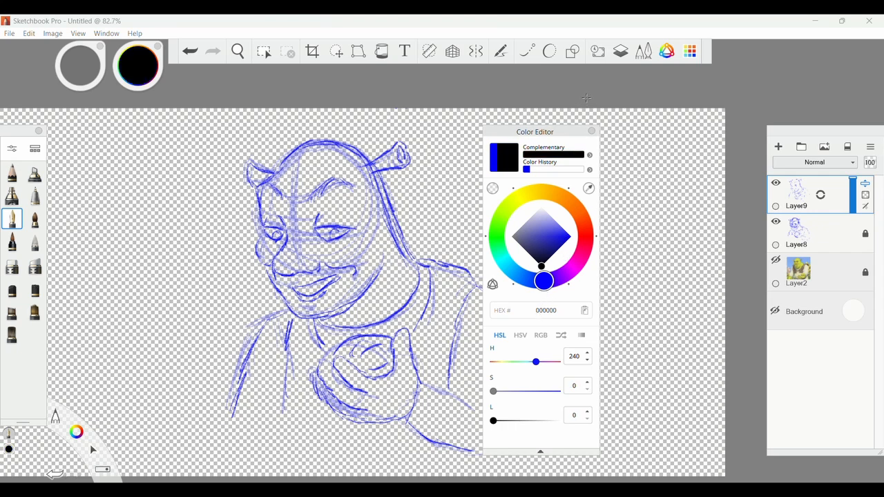
pyautogui.click(591, 131)
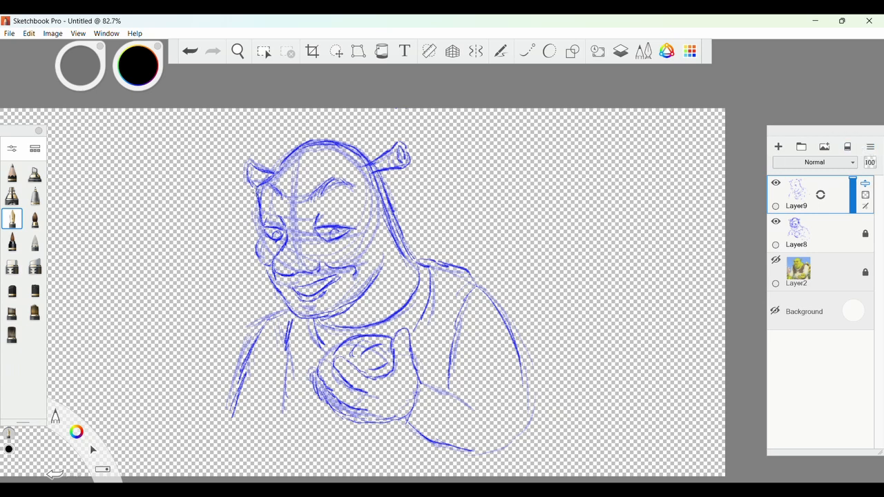
# Undo a black test stroke along the face, lock Layer9 and add a new layer above it.
pyautogui.moveTo(255, 196)
pyautogui.mouseDown()
pyautogui.moveTo(271, 266)
pyautogui.moveTo(294, 297)
pyautogui.moveTo(314, 302)
pyautogui.mouseUp()
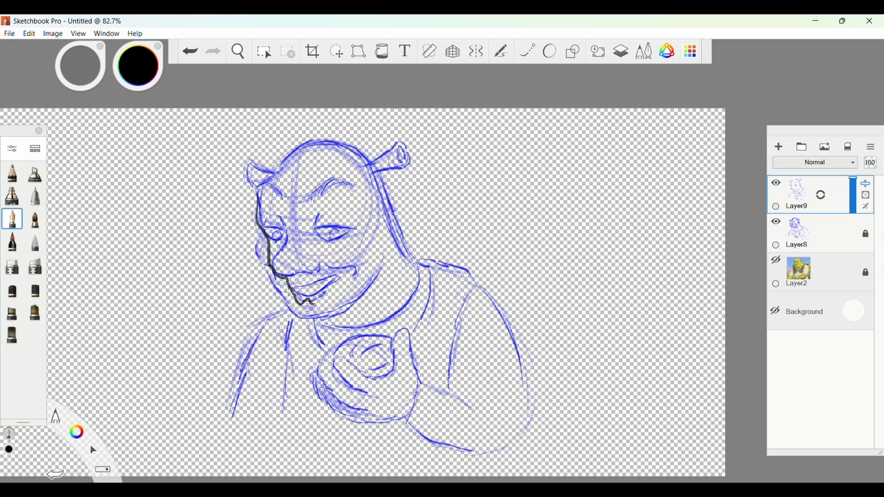
pyautogui.hotkey('ctrl', 'z')
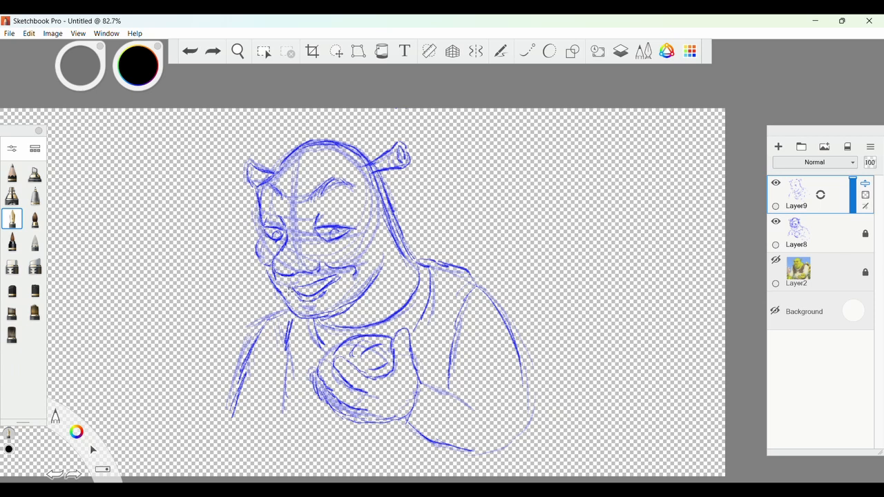
pyautogui.click(870, 147)
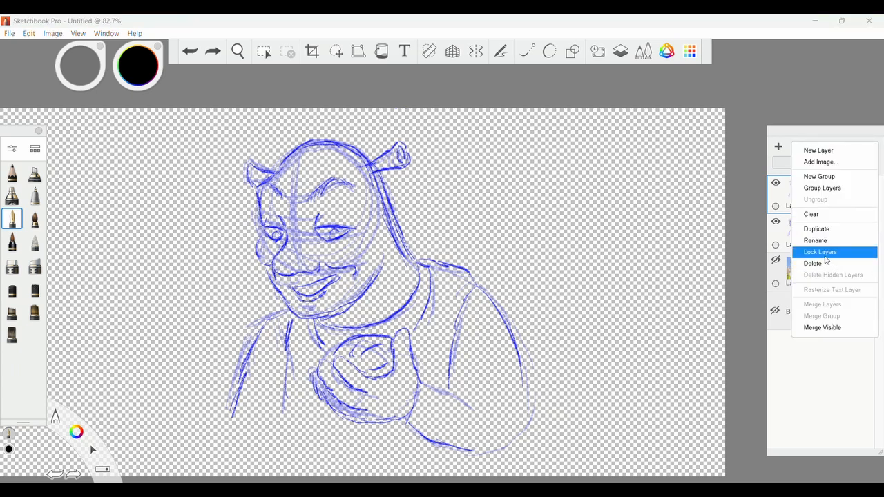
pyautogui.click(825, 255)
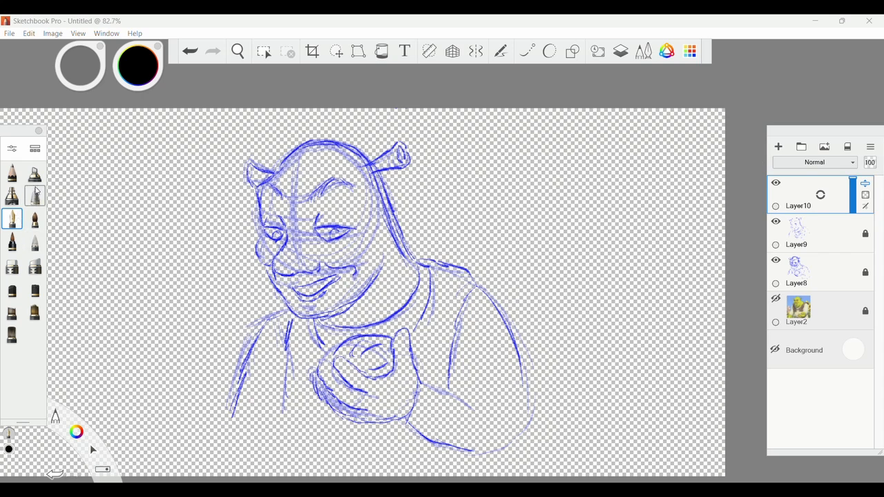
# Set the Fountain Pen's light-pressure size to 1.6 and both pressure opacities to 100%, and undo a test stroke.
pyautogui.click(14, 153)
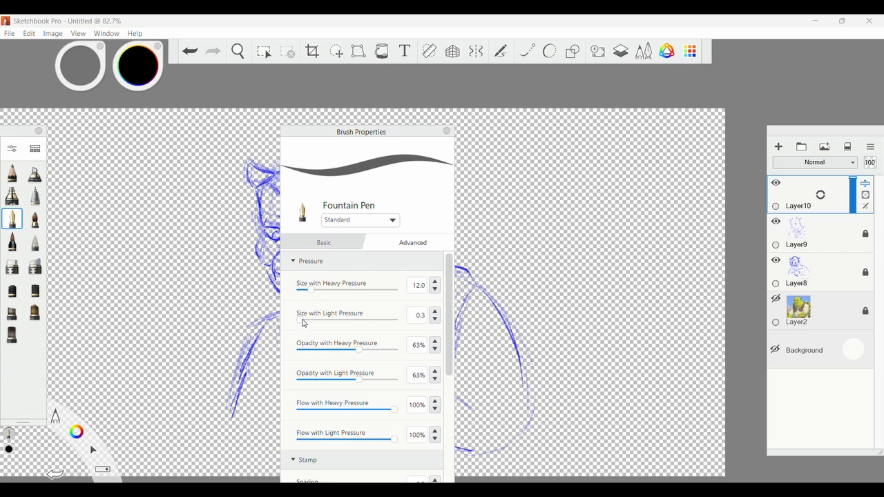
pyautogui.moveTo(301, 321); pyautogui.dragTo(303, 324)
pyautogui.moveTo(358, 349); pyautogui.dragTo(403, 352)
pyautogui.moveTo(359, 379); pyautogui.dragTo(433, 394)
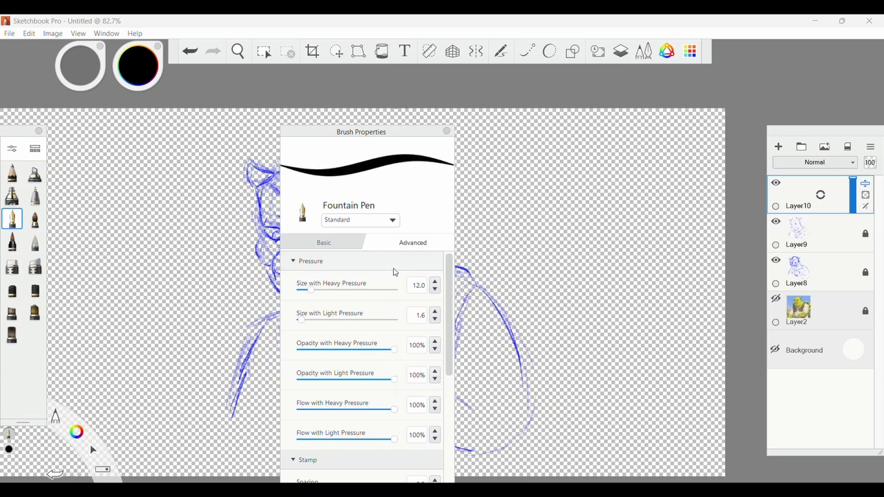
pyautogui.click(446, 131)
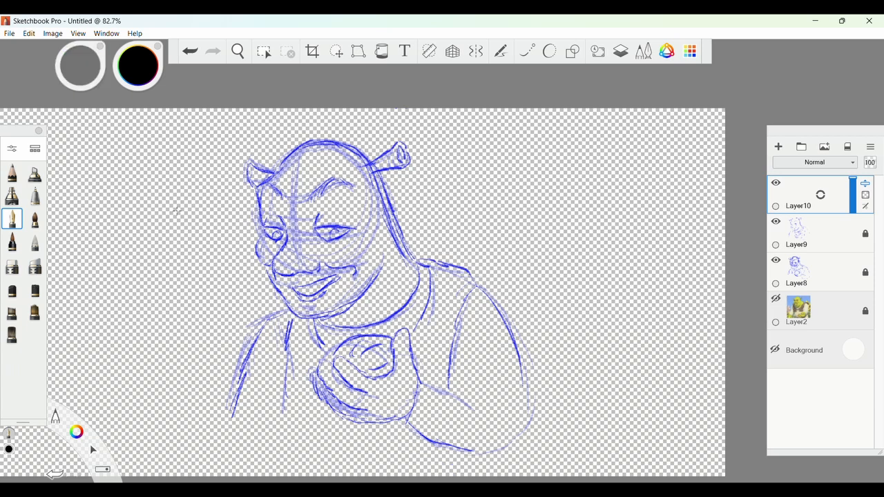
pyautogui.moveTo(208, 201); pyautogui.dragTo(192, 257)
pyautogui.hotkey('ctrl', 'z')
# Ink the nose, cheek, smiling mouth and jawline in black on Layer10.
pyautogui.press('space')
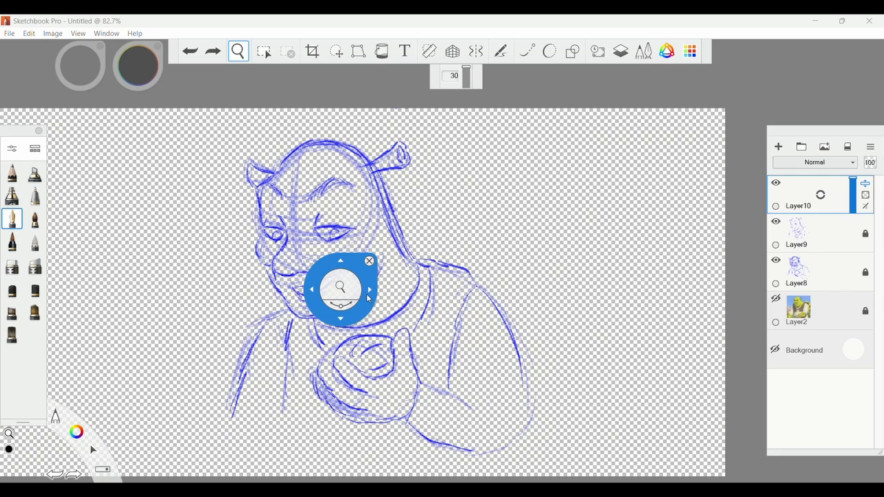
pyautogui.moveTo(368, 299)
pyautogui.mouseDown()
pyautogui.moveTo(399, 274)
pyautogui.moveTo(346, 176)
pyautogui.moveTo(328, 202)
pyautogui.moveTo(283, 211)
pyautogui.moveTo(256, 273)
pyautogui.moveTo(276, 287)
pyautogui.moveTo(330, 280)
pyautogui.mouseUp()
pyautogui.moveTo(291, 302)
pyautogui.mouseDown()
pyautogui.moveTo(373, 282)
pyautogui.moveTo(383, 271)
pyautogui.moveTo(397, 291)
pyautogui.mouseUp()
pyautogui.moveTo(227, 207); pyautogui.dragTo(238, 263)
pyautogui.moveTo(387, 290); pyautogui.dragTo(380, 256)
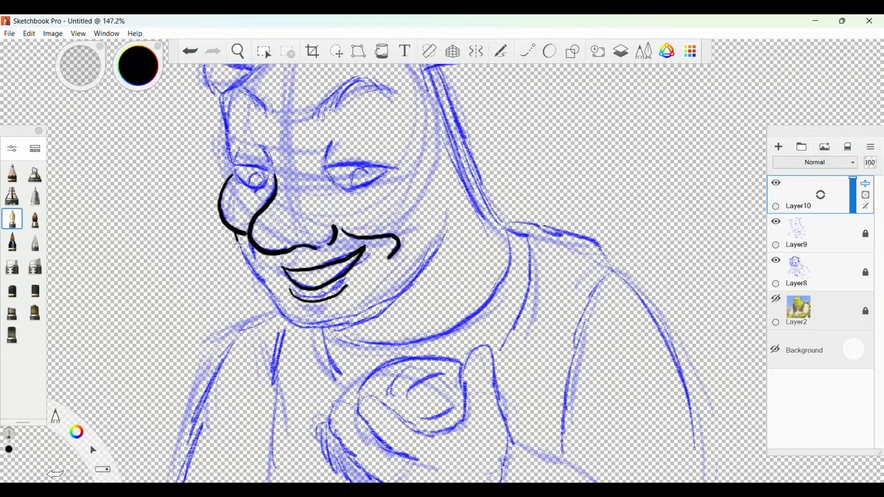
pyautogui.moveTo(235, 238)
pyautogui.mouseDown()
pyautogui.moveTo(431, 243)
pyautogui.moveTo(422, 341)
pyautogui.mouseUp()
# Ink both eyes with their lid creases, and the hatched eyebrows.
pyautogui.moveTo(227, 262)
pyautogui.mouseDown()
pyautogui.moveTo(264, 266)
pyautogui.moveTo(238, 279)
pyautogui.mouseUp()
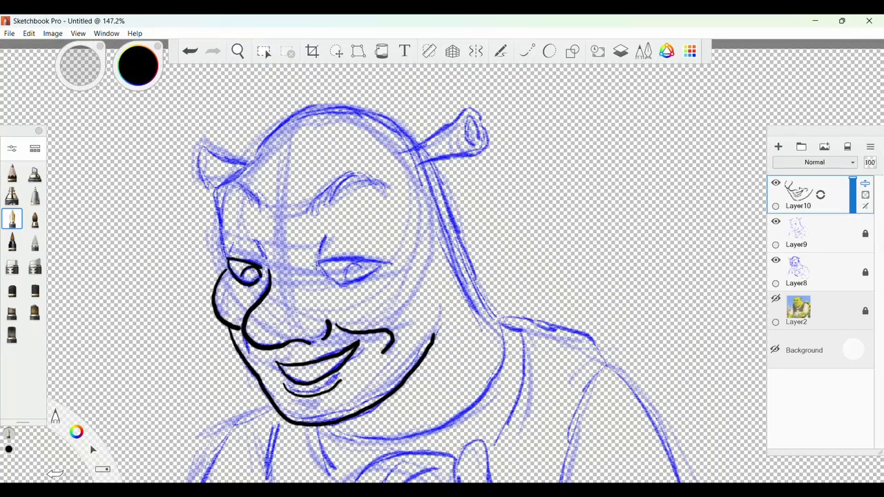
pyautogui.moveTo(316, 263); pyautogui.dragTo(386, 263)
pyautogui.moveTo(382, 266)
pyautogui.mouseDown()
pyautogui.moveTo(357, 273)
pyautogui.moveTo(370, 278)
pyautogui.mouseUp()
pyautogui.moveTo(250, 241); pyautogui.dragTo(264, 257)
pyautogui.moveTo(414, 276); pyautogui.dragTo(388, 286)
pyautogui.moveTo(283, 223); pyautogui.dragTo(348, 195)
pyautogui.moveTo(233, 220)
pyautogui.mouseDown()
pyautogui.moveTo(215, 200)
pyautogui.moveTo(222, 196)
pyautogui.moveTo(196, 228)
pyautogui.moveTo(202, 261)
pyautogui.mouseUp()
# Ink the head outline from the brow over the crown to the shoulder, redoing it once, and the collar curve.
pyautogui.moveTo(213, 181)
pyautogui.mouseDown()
pyautogui.moveTo(341, 113)
pyautogui.moveTo(430, 233)
pyautogui.moveTo(473, 324)
pyautogui.mouseUp()
pyautogui.hotkey('ctrl', 'z')
pyautogui.moveTo(217, 177)
pyautogui.mouseDown()
pyautogui.moveTo(286, 115)
pyautogui.moveTo(470, 325)
pyautogui.mouseUp()
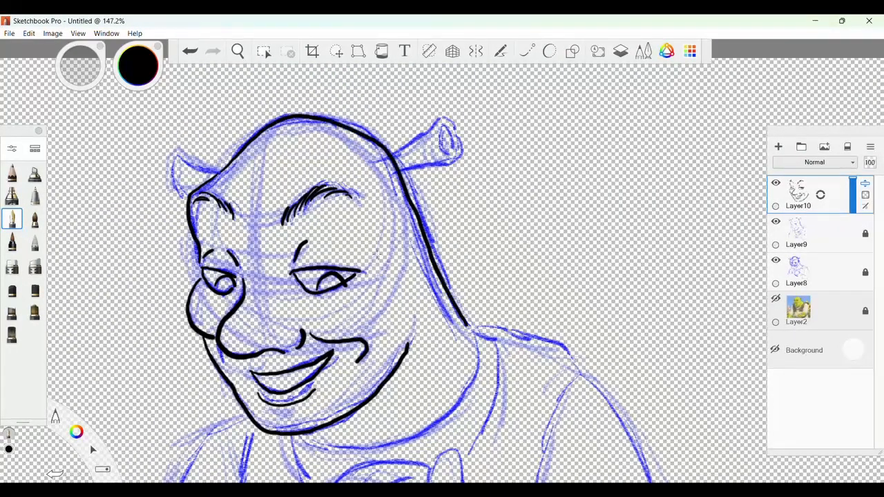
pyautogui.moveTo(412, 224); pyautogui.dragTo(383, 103)
pyautogui.moveTo(276, 319); pyautogui.dragTo(452, 214)
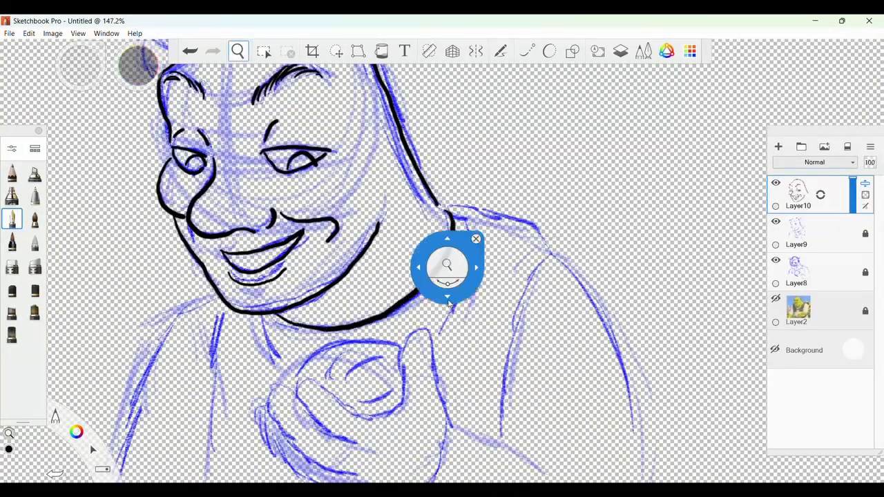
# Undo a stray shoulder stroke and ink the raised hand's thumb, fingers and outer contour.
pyautogui.moveTo(452, 151); pyautogui.dragTo(643, 228)
pyautogui.hotkey('ctrl', 'z')
pyautogui.moveTo(525, 227)
pyautogui.mouseDown()
pyautogui.moveTo(511, 191)
pyautogui.moveTo(507, 138)
pyautogui.mouseUp()
pyautogui.moveTo(380, 325)
pyautogui.mouseDown()
pyautogui.moveTo(384, 297)
pyautogui.moveTo(430, 344)
pyautogui.moveTo(330, 349)
pyautogui.mouseUp()
pyautogui.moveTo(284, 293); pyautogui.dragTo(325, 381)
pyautogui.moveTo(258, 314)
pyautogui.mouseDown()
pyautogui.moveTo(372, 407)
pyautogui.moveTo(432, 345)
pyautogui.mouseUp()
# Ink the near arm's inner edge, forearm and outer contour, plus the shoulder and vest seam.
pyautogui.moveTo(535, 172)
pyautogui.mouseDown()
pyautogui.moveTo(487, 267)
pyautogui.moveTo(480, 352)
pyautogui.mouseUp()
pyautogui.moveTo(432, 342); pyautogui.dragTo(514, 372)
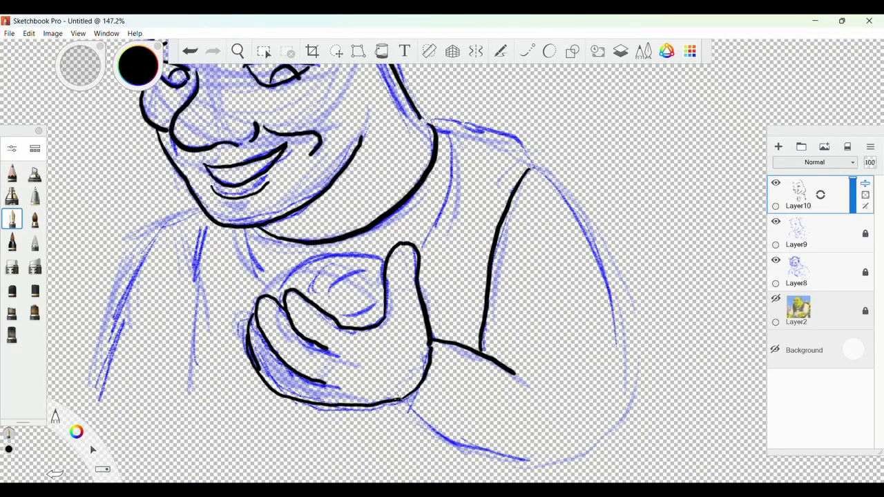
pyautogui.moveTo(393, 404); pyautogui.dragTo(535, 173)
pyautogui.moveTo(428, 120); pyautogui.dragTo(540, 158)
pyautogui.moveTo(450, 134); pyautogui.dragTo(424, 252)
# Ink the rounded outline and the short curved lines inside the palm.
pyautogui.moveTo(275, 295); pyautogui.dragTo(384, 268)
pyautogui.moveTo(303, 290); pyautogui.dragTo(376, 293)
pyautogui.moveTo(271, 297); pyautogui.dragTo(321, 255)
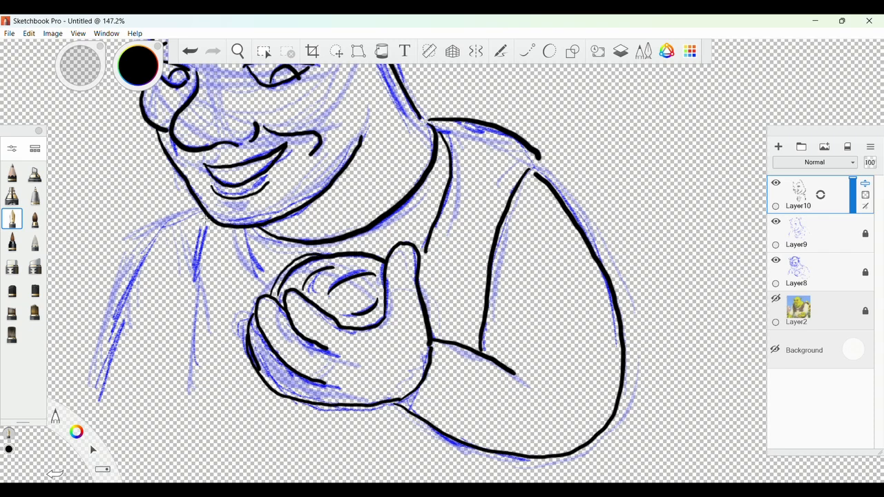
# Ink the far arm, the vest opening below the chin and the lower edge of the torso.
pyautogui.moveTo(203, 216); pyautogui.dragTo(197, 389)
pyautogui.moveTo(248, 229); pyautogui.dragTo(260, 283)
pyautogui.moveTo(200, 214); pyautogui.dragTo(109, 394)
pyautogui.moveTo(196, 387); pyautogui.dragTo(433, 439)
pyautogui.moveTo(108, 400); pyautogui.dragTo(198, 386)
pyautogui.moveTo(387, 277); pyautogui.dragTo(455, 449)
# Ink both trumpet-shaped ears, including the inner opening of the near one.
pyautogui.moveTo(246, 138); pyautogui.dragTo(201, 166)
pyautogui.moveTo(401, 130); pyautogui.dragTo(492, 121)
pyautogui.moveTo(492, 124); pyautogui.dragTo(417, 147)
pyautogui.moveTo(477, 96); pyautogui.dragTo(467, 120)
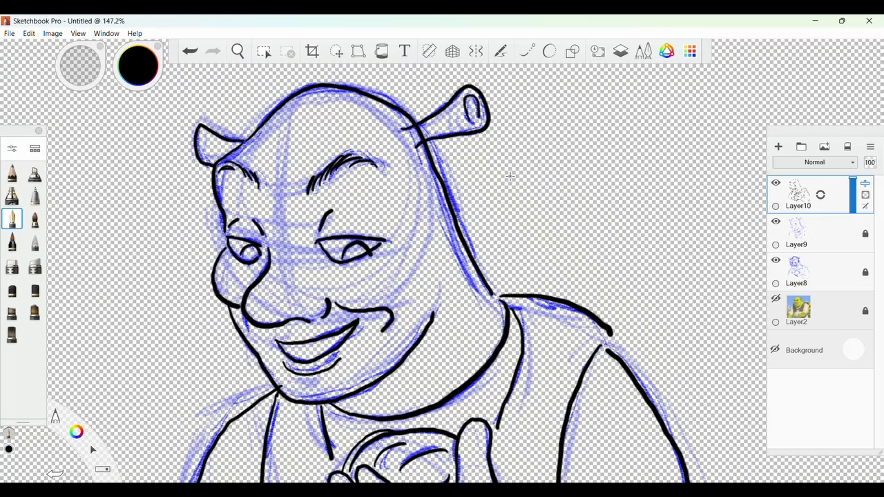
pyautogui.scroll(-5, 371, 259)
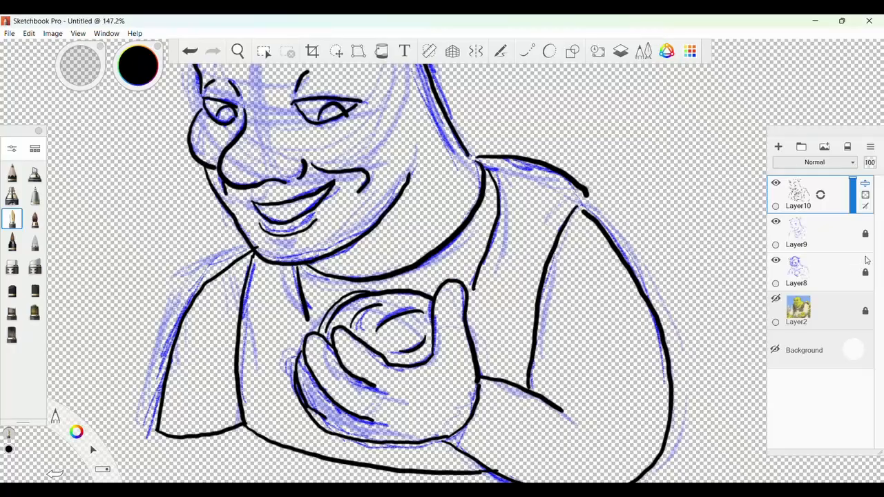